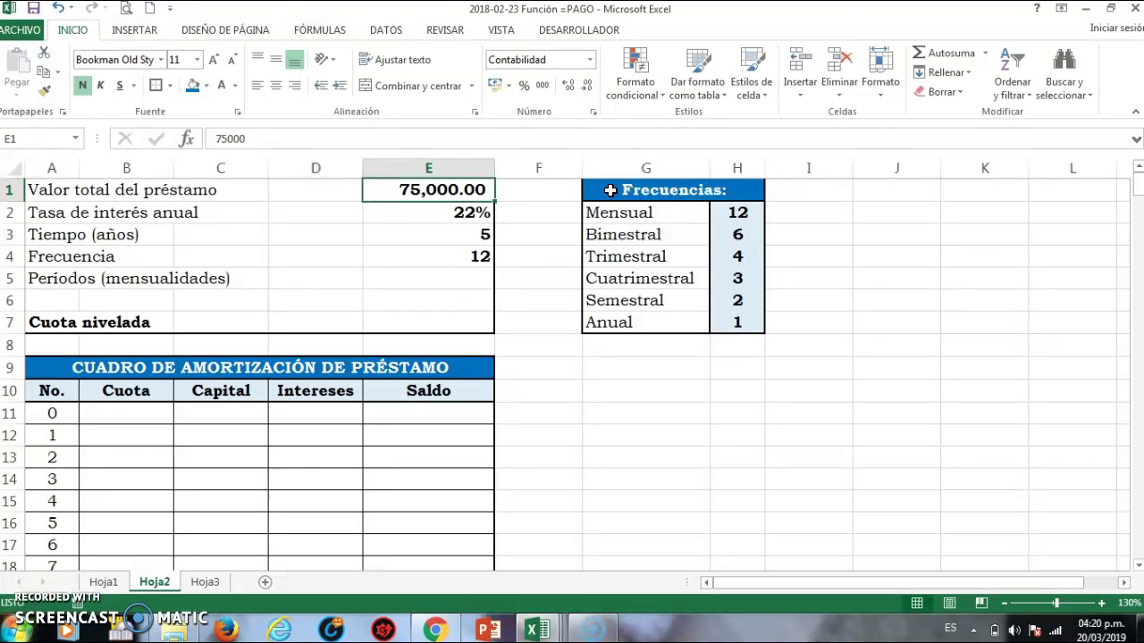
# Step: Enter =E3*E4 in E5 to get 60 monthly periods from 5 years at frequency 12
pyautogui.click(428, 284)
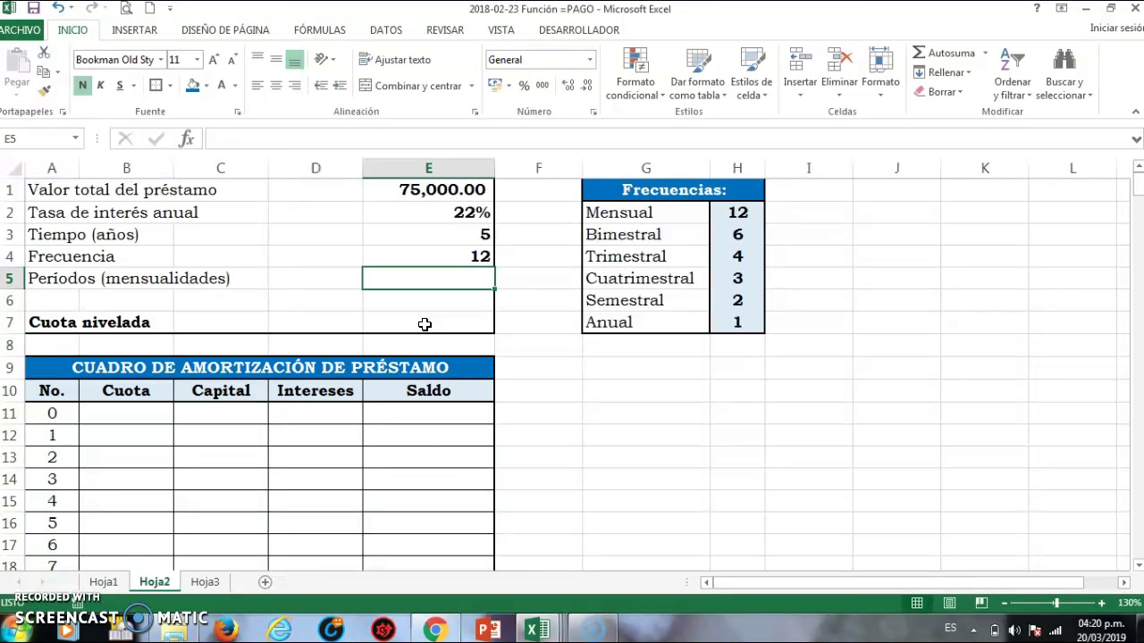
pyautogui.write('=')
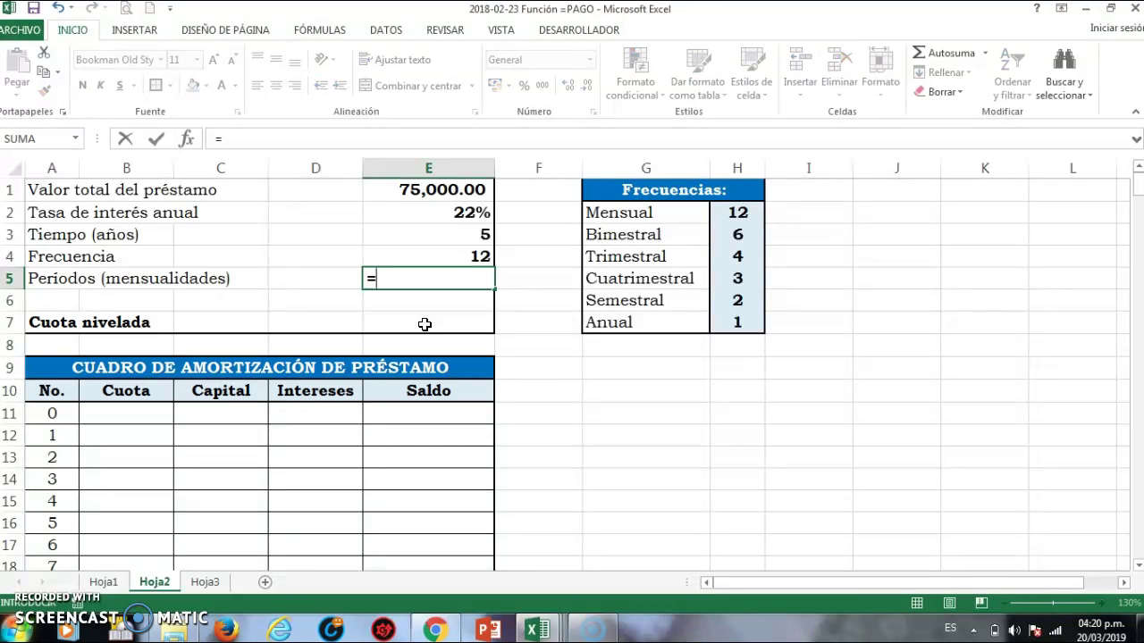
pyautogui.click(424, 292)
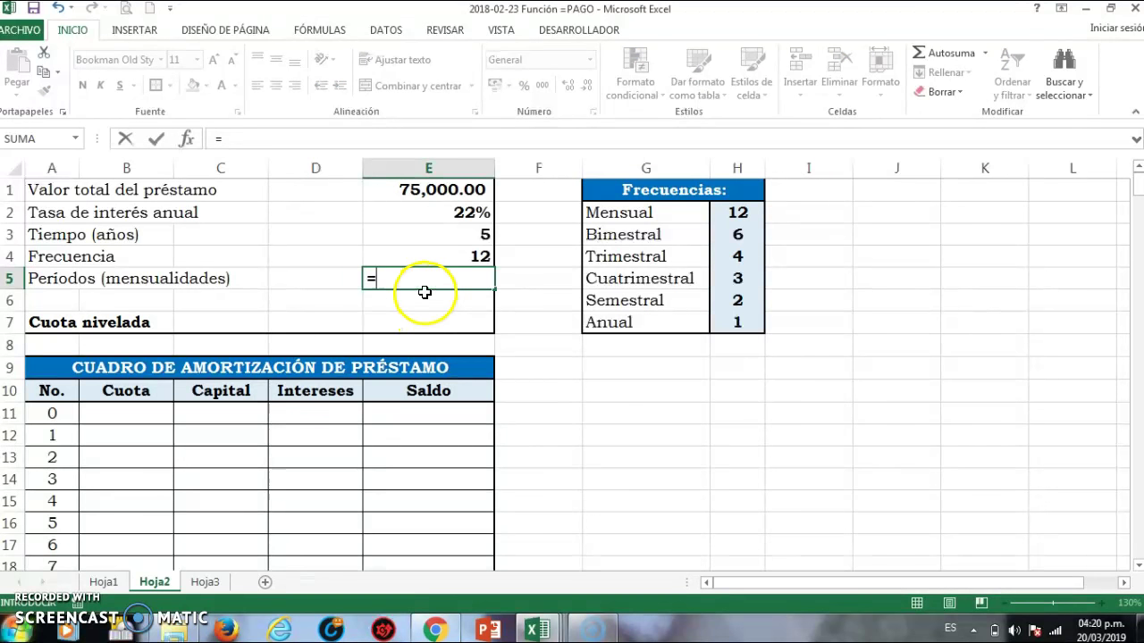
pyautogui.click(430, 233)
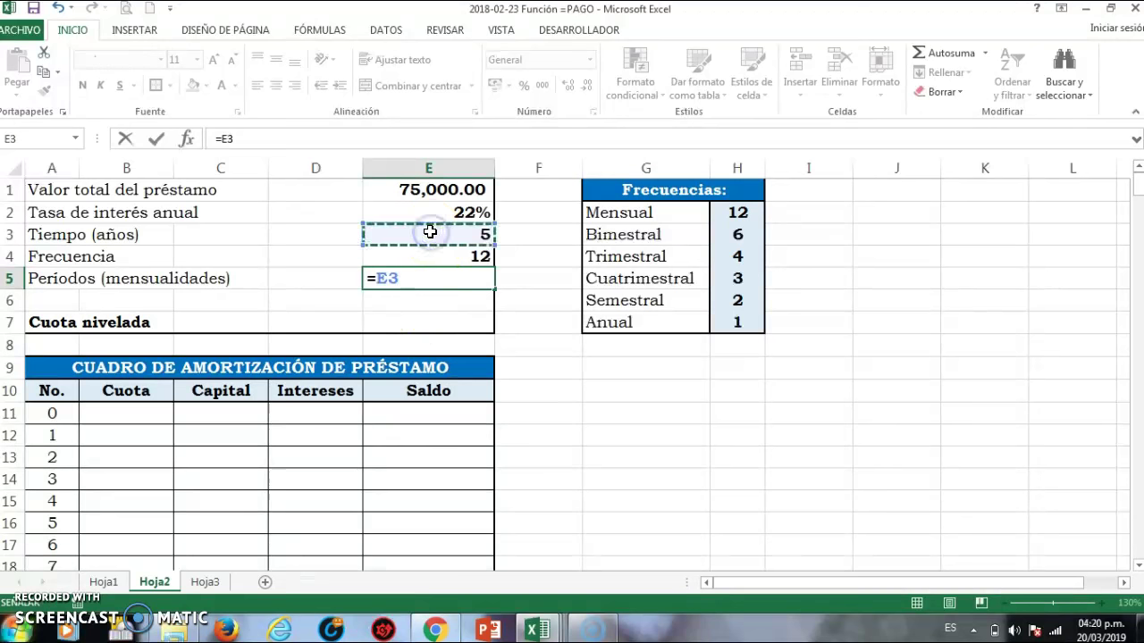
pyautogui.write('*')
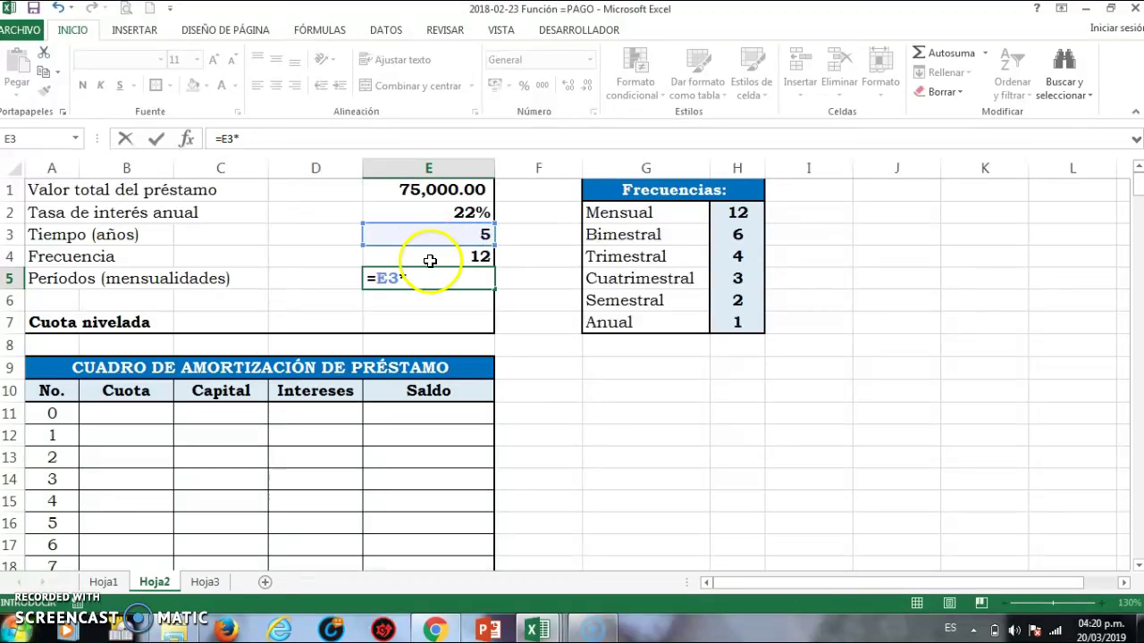
pyautogui.click(430, 259)
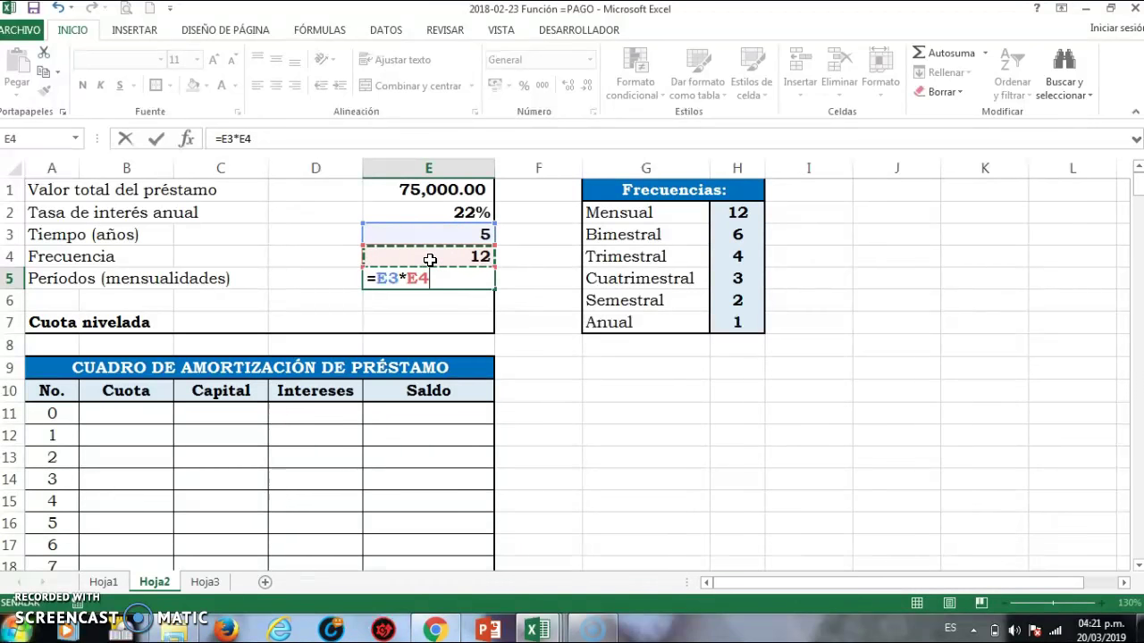
pyautogui.press('Return')
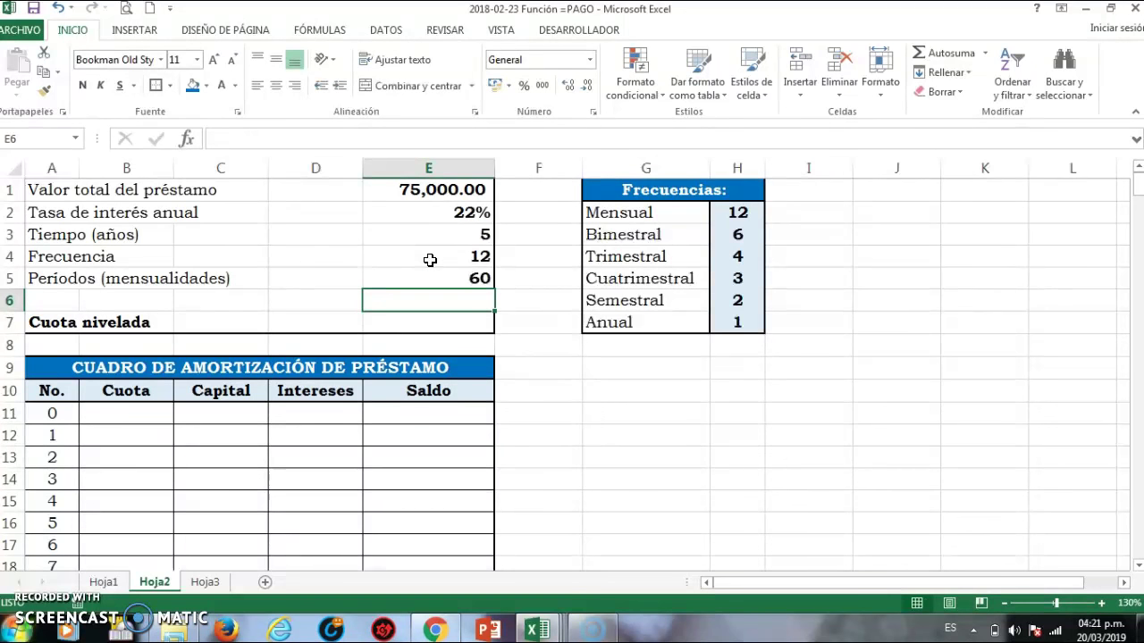
pyautogui.press('Down')
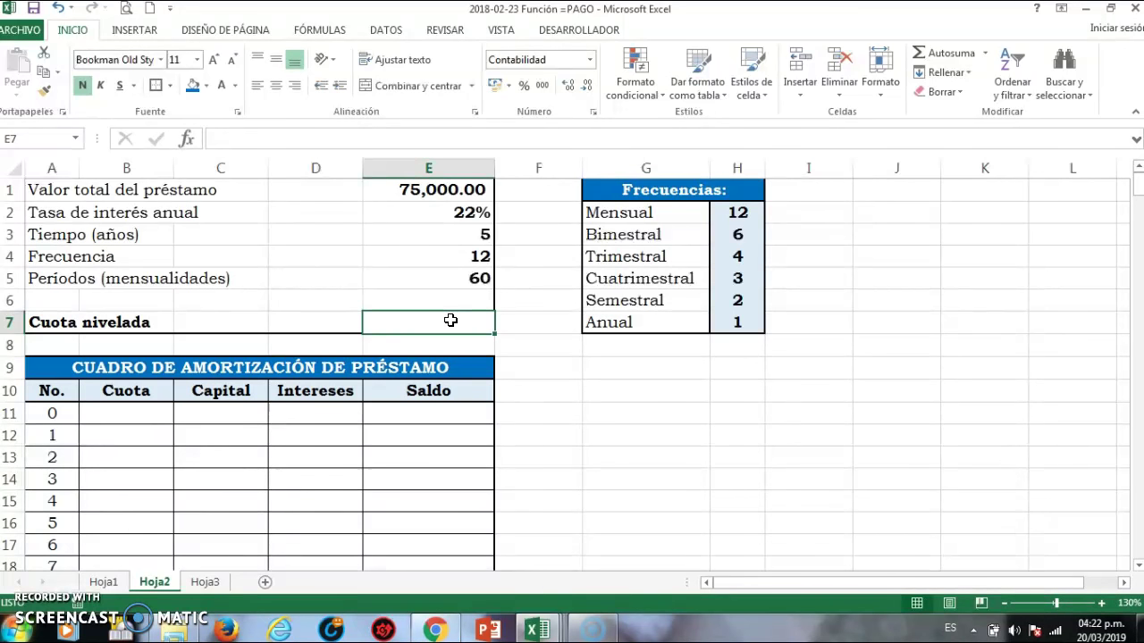
# Step: Begin the payment formula =PAGO(E2 in E7, starting from the annual rate
pyautogui.write('=')
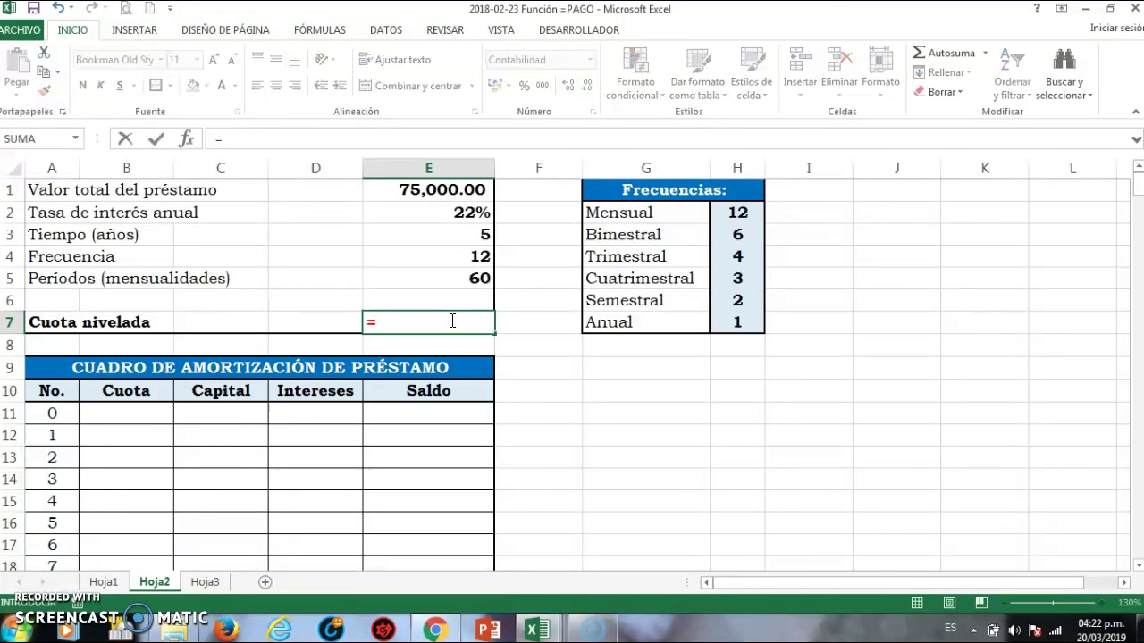
pyautogui.write('P')
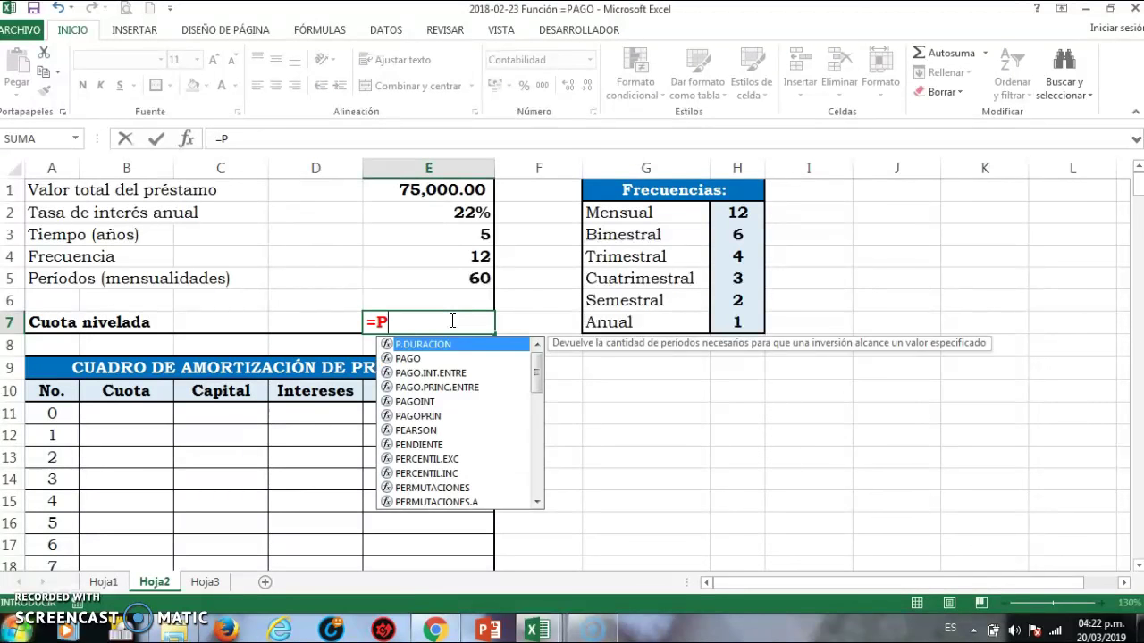
pyautogui.write('AGO')
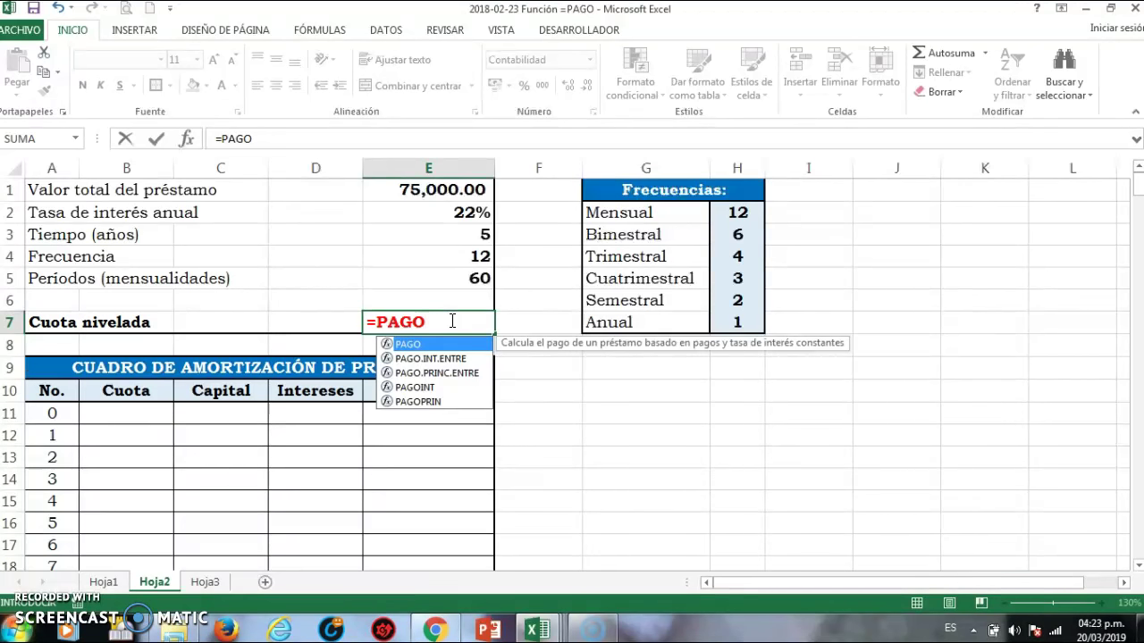
pyautogui.write('(')
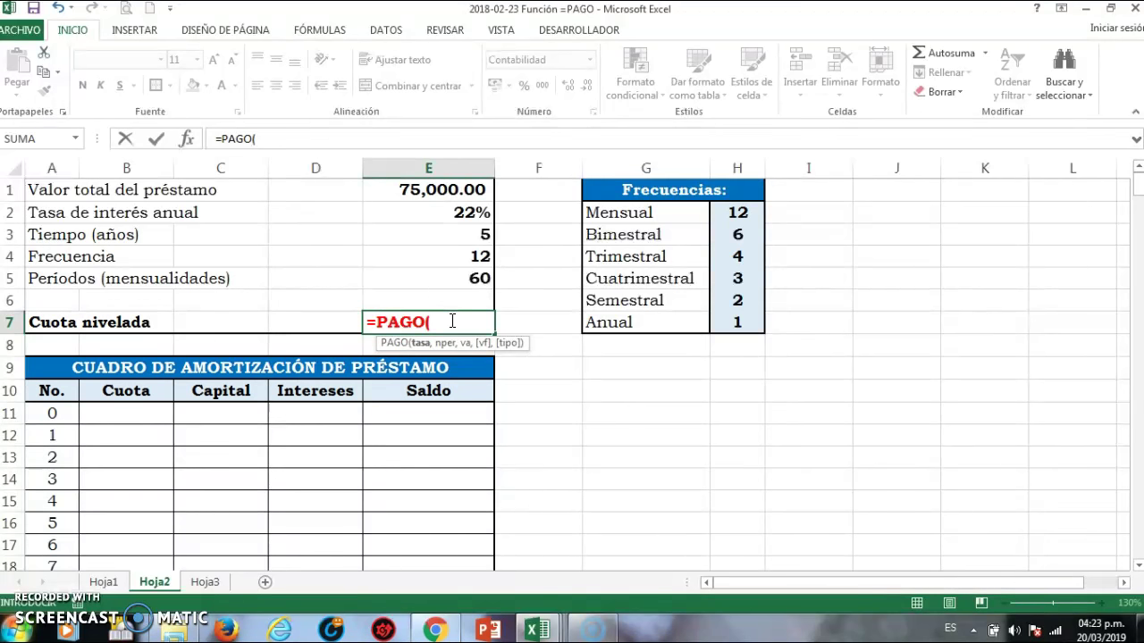
pyautogui.click(441, 213)
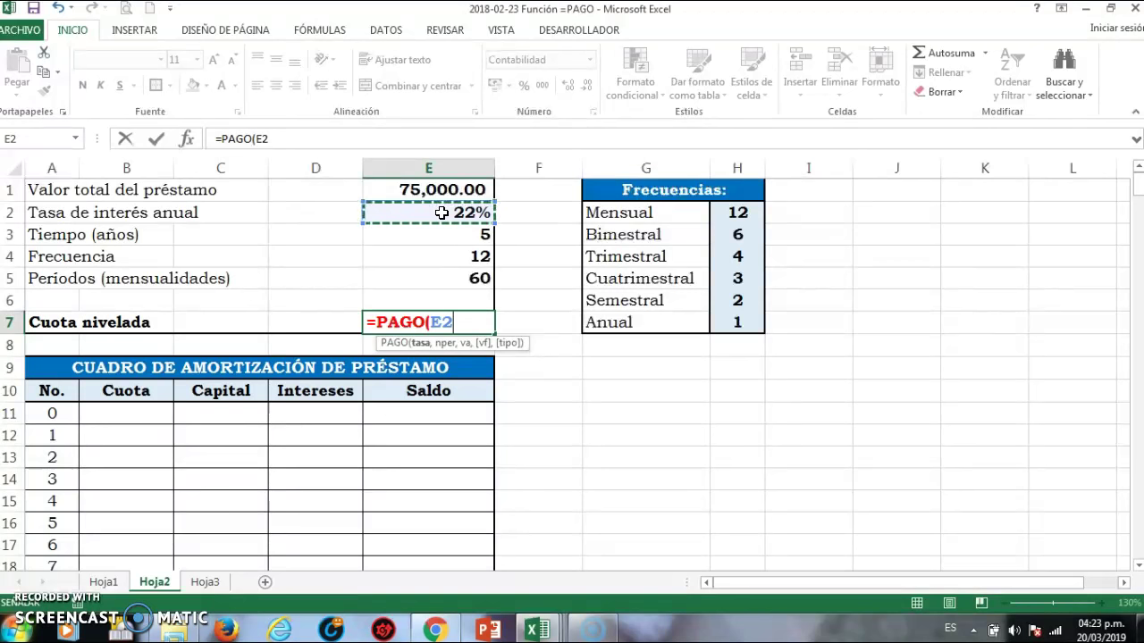
# Step: Divide the rate by the frequency in E4 so the formula reads =PAGO(E2/E4,
pyautogui.write('/')
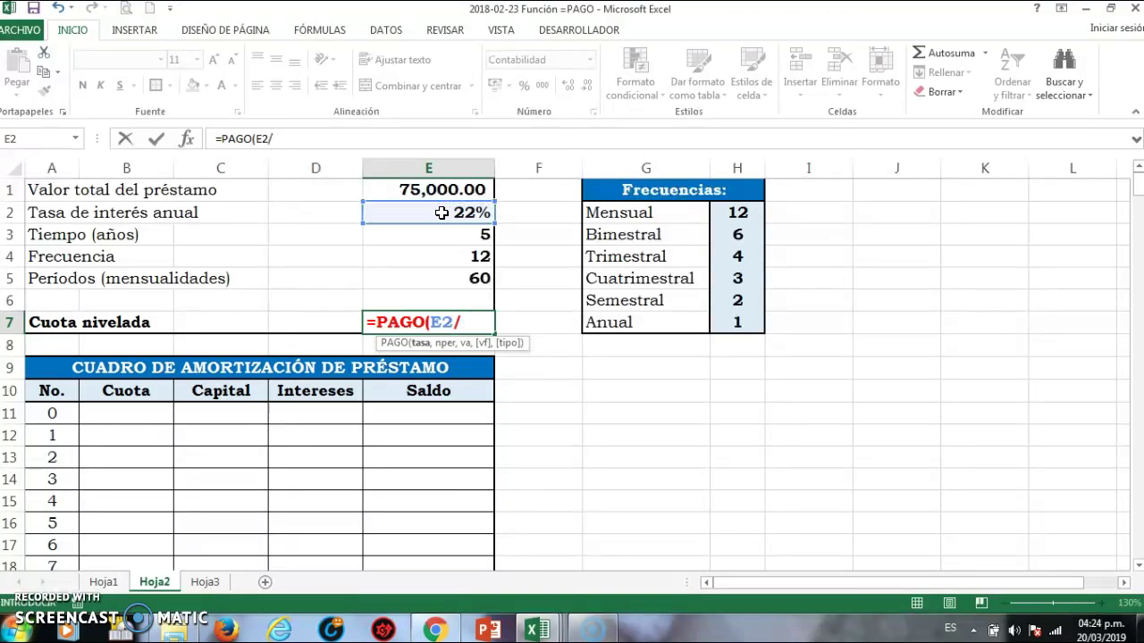
pyautogui.click(447, 256)
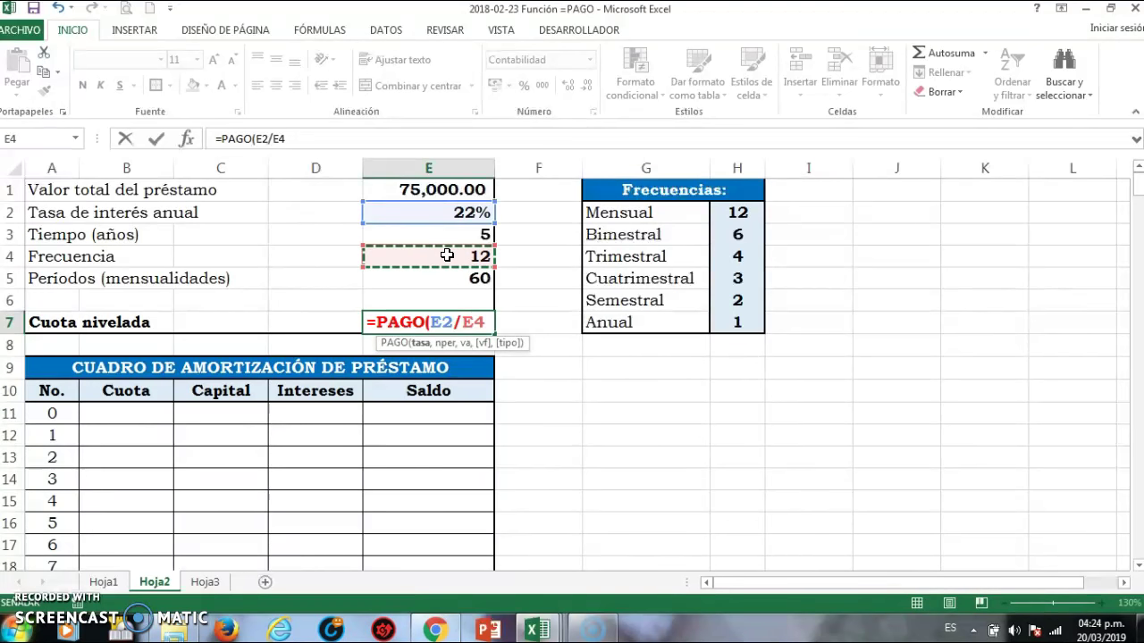
pyautogui.write(',')
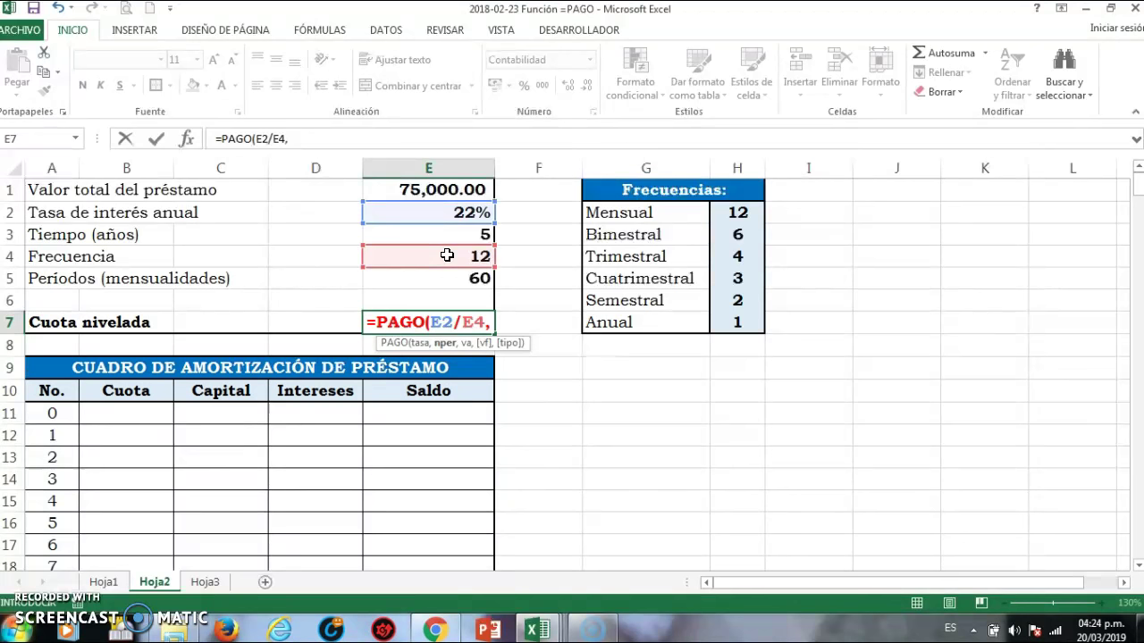
pyautogui.write('60')
pyautogui.press('BackSpace')
pyautogui.press('BackSpace')
# Step: Finish E7 as =PAGO(E2/E4,E5,E1) using the 60 periods and the 75,000.00 loan
pyautogui.click(448, 278)
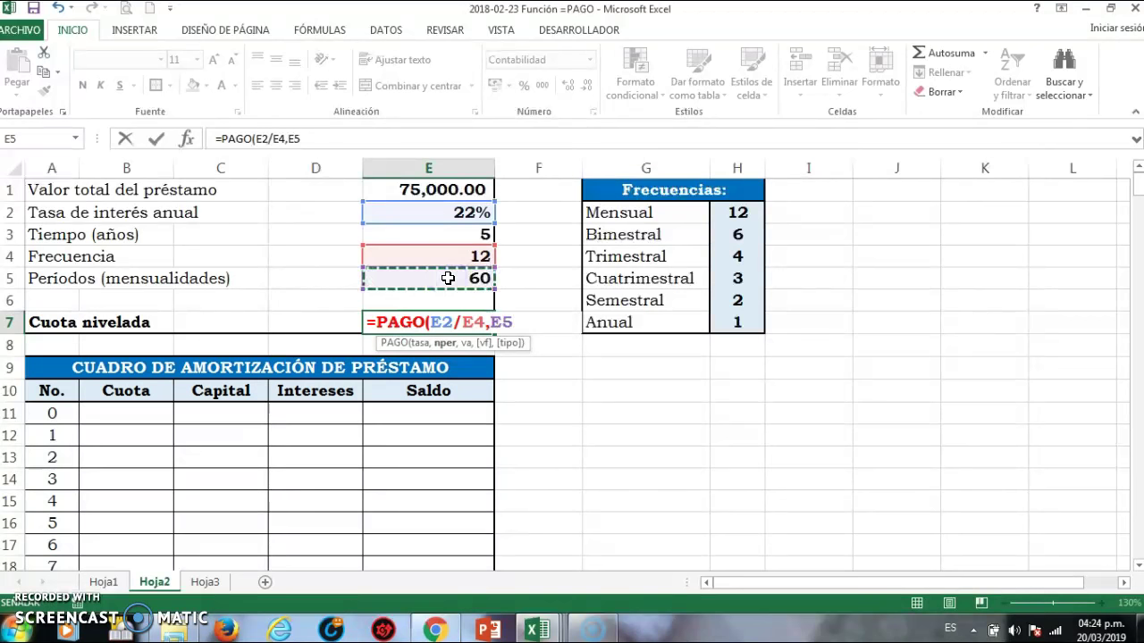
pyautogui.write(',')
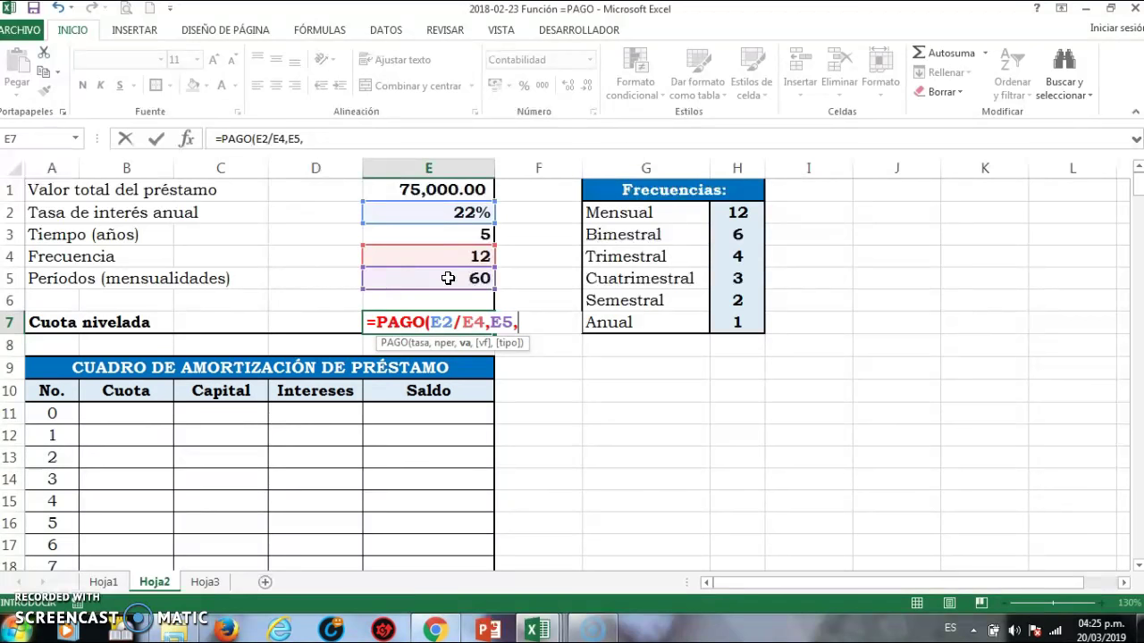
pyautogui.click(437, 186)
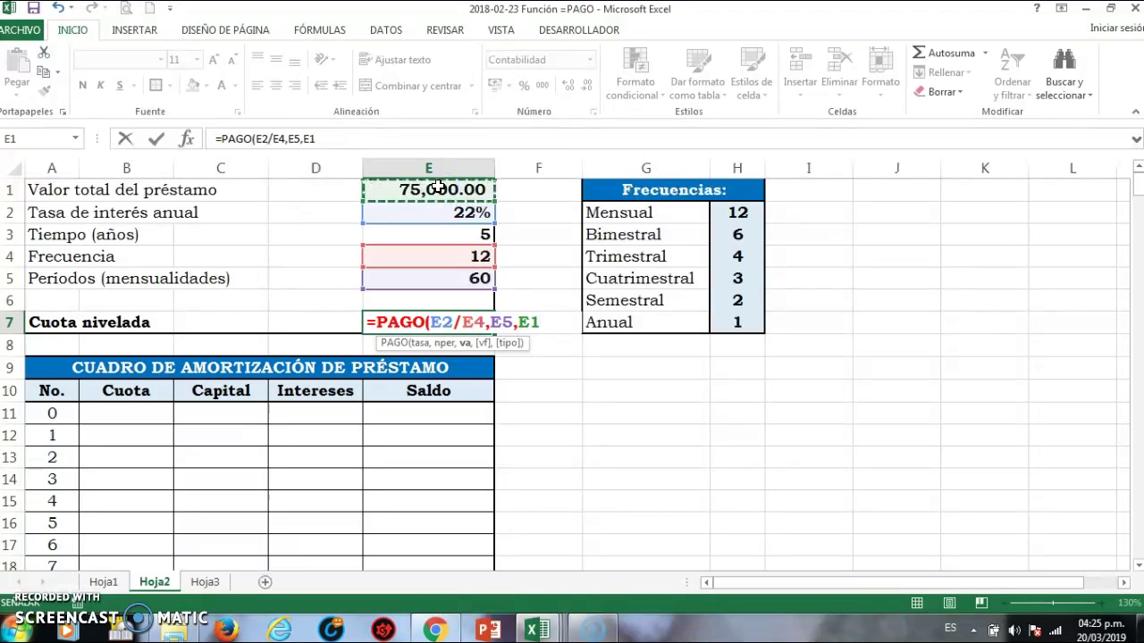
pyautogui.write(')')
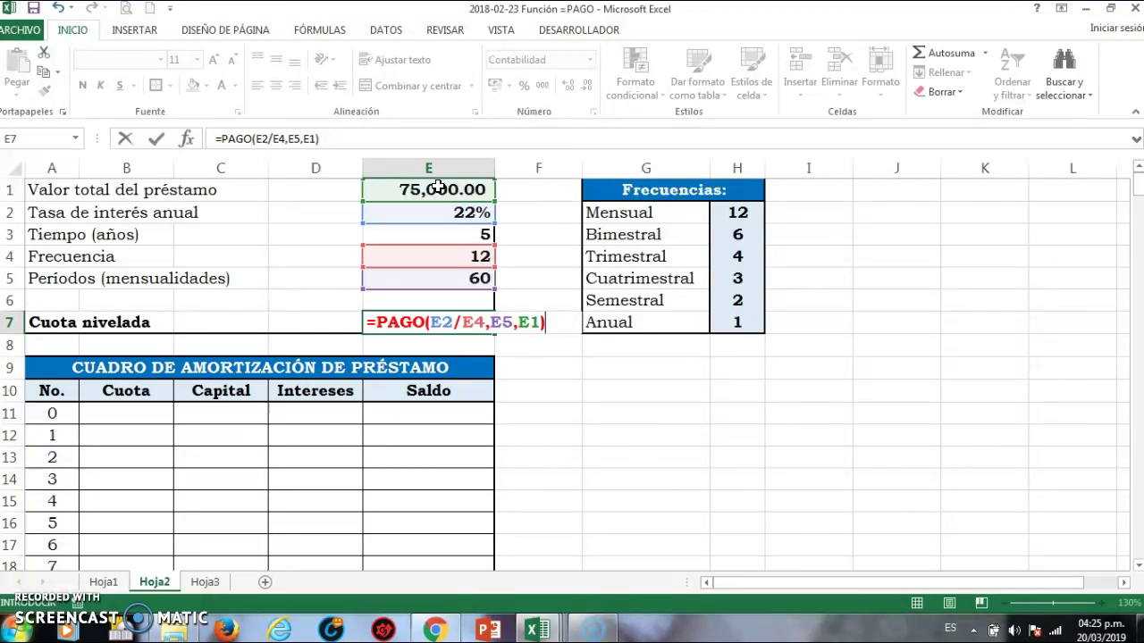
pyautogui.press('Return')
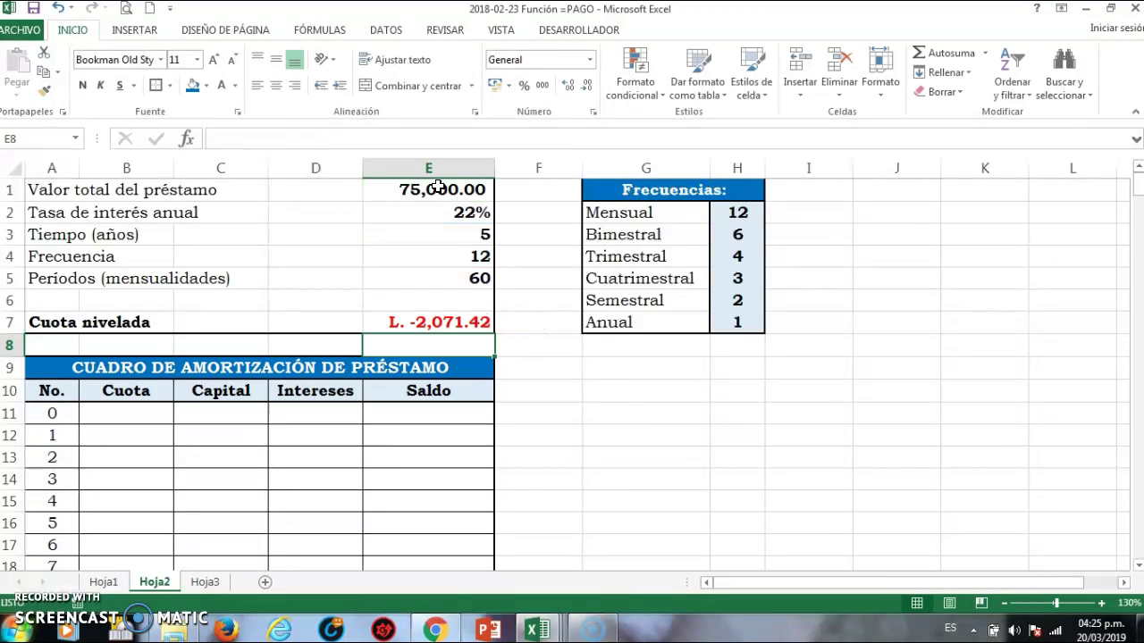
# Step: Apply accounting number format to the -2,071.42 payment in E7
pyautogui.click(398, 320)
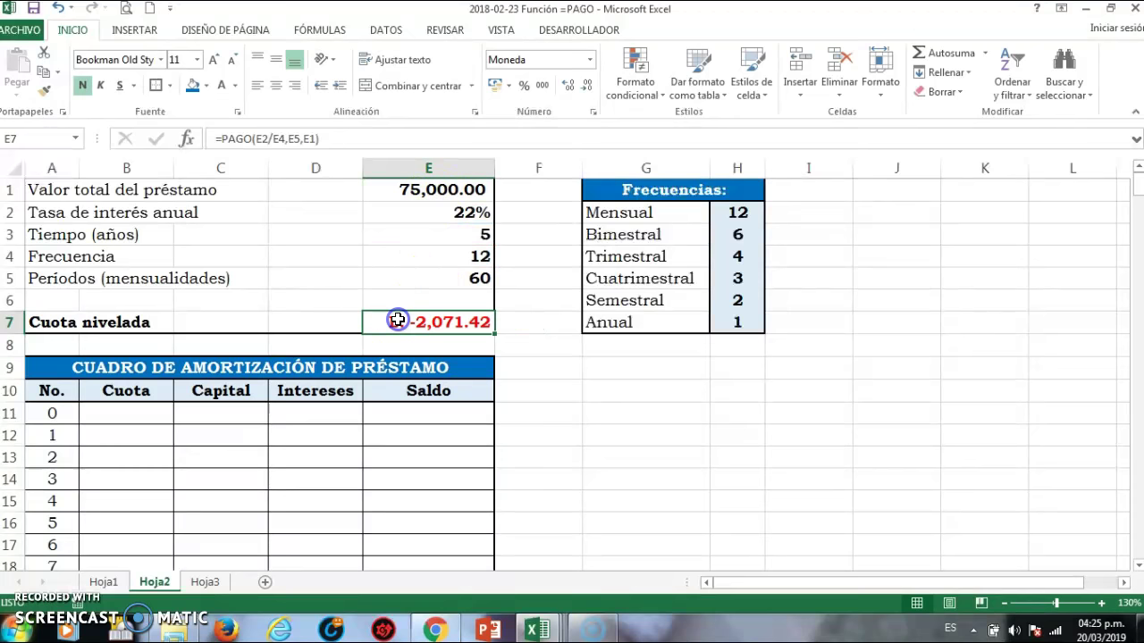
pyautogui.click(543, 84)
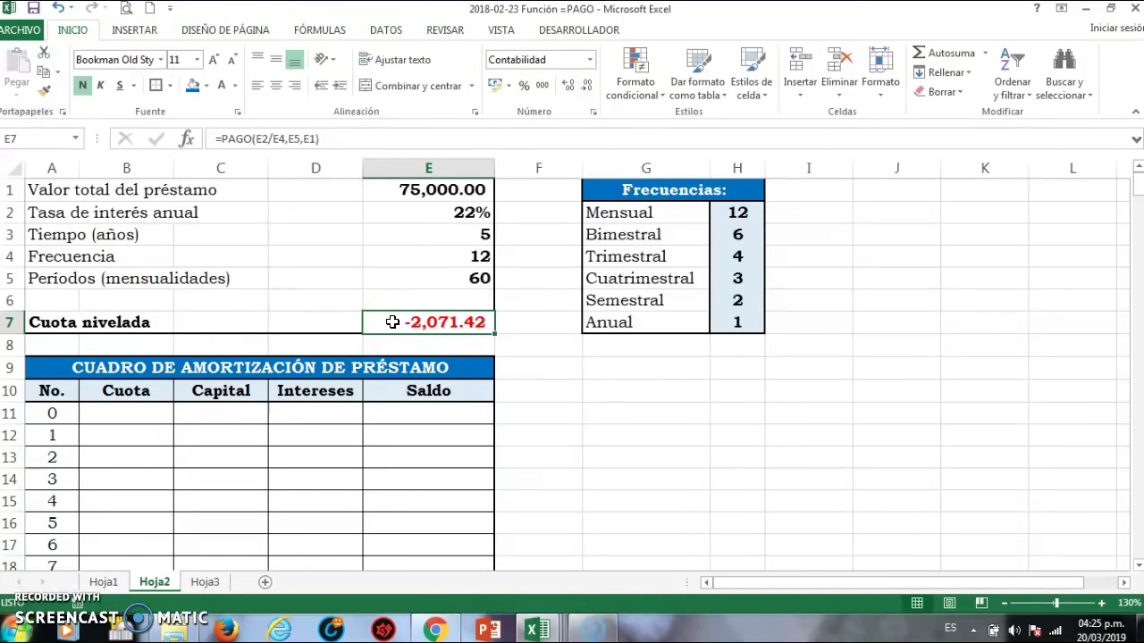
# Step: Negate the PAGO formula in E7 so the payment shows 2,071.42 in accounting format
pyautogui.doubleClick(392, 322)
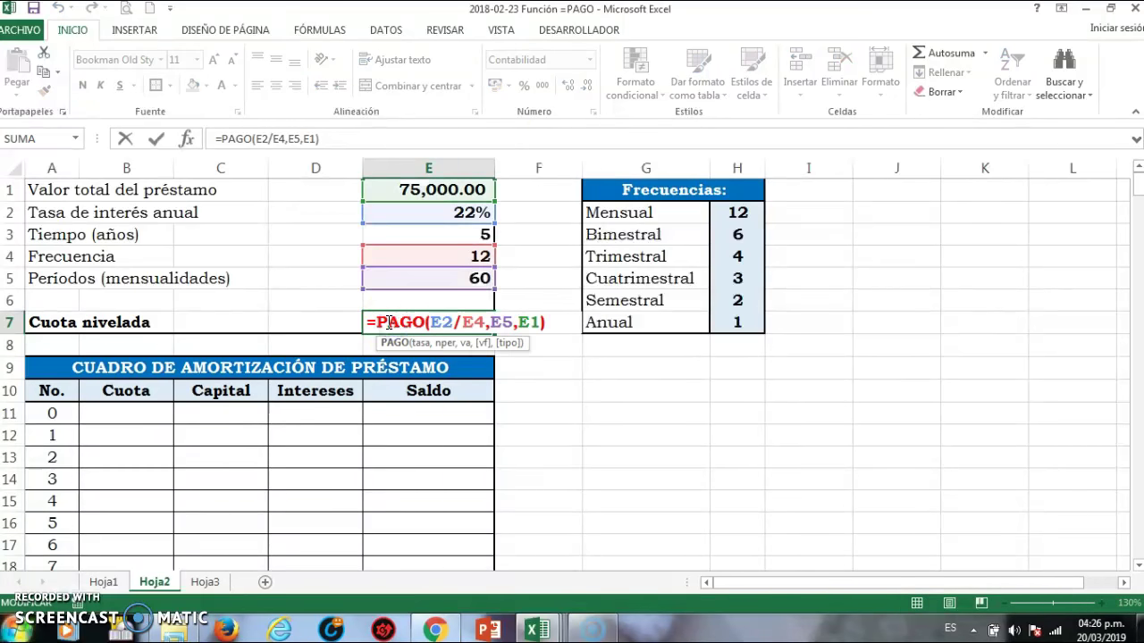
pyautogui.click(377, 320)
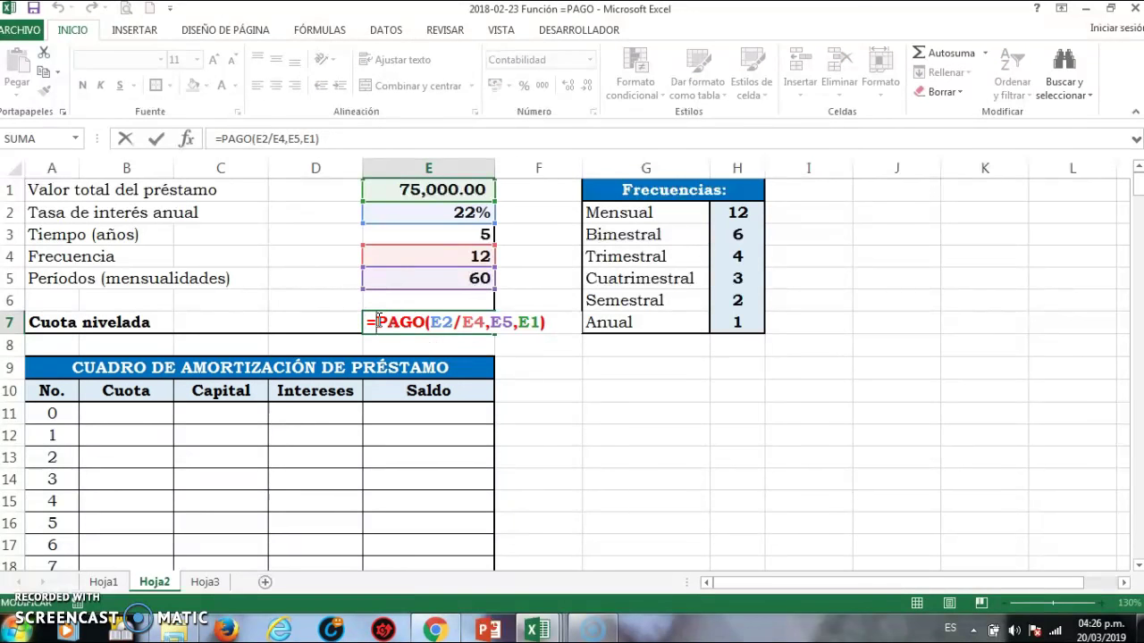
pyautogui.write('-')
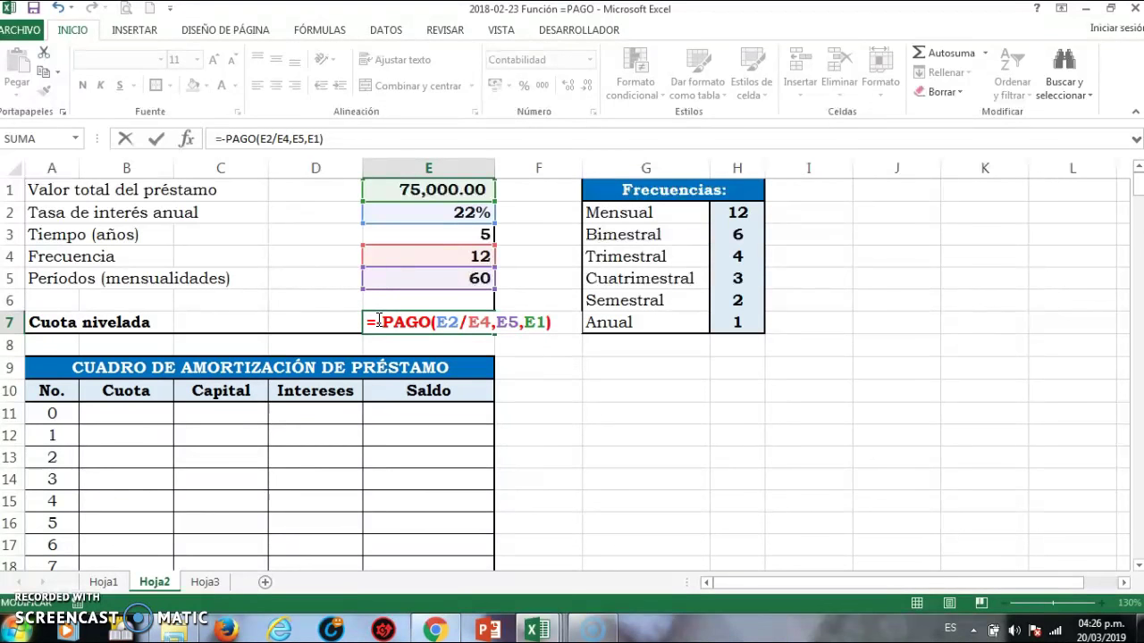
pyautogui.press('Return')
pyautogui.click(377, 319)
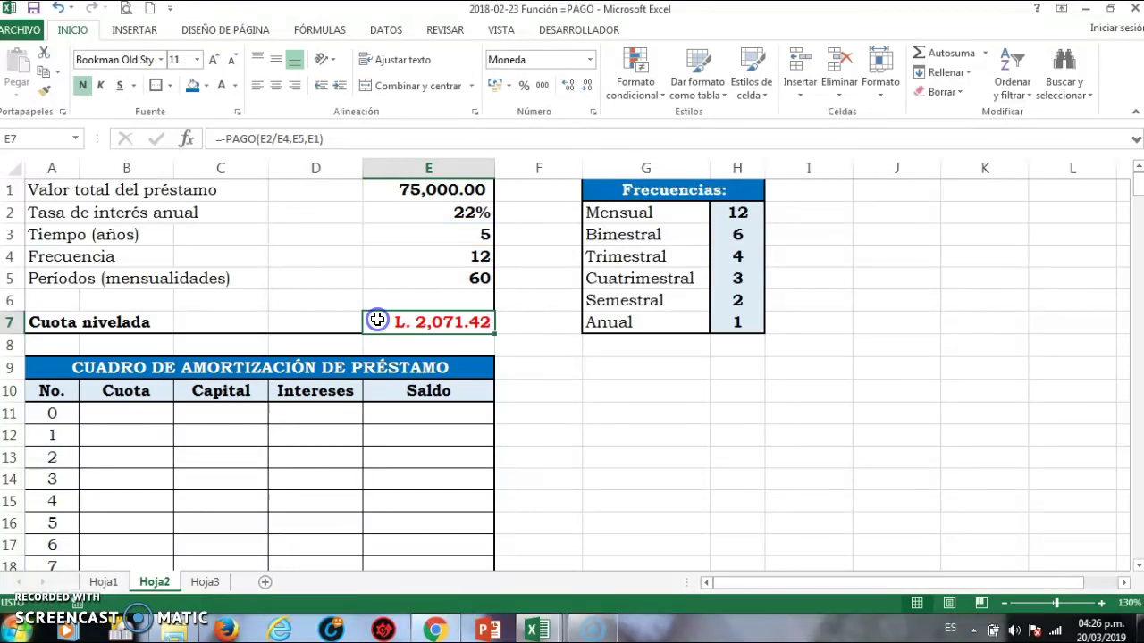
pyautogui.click(545, 86)
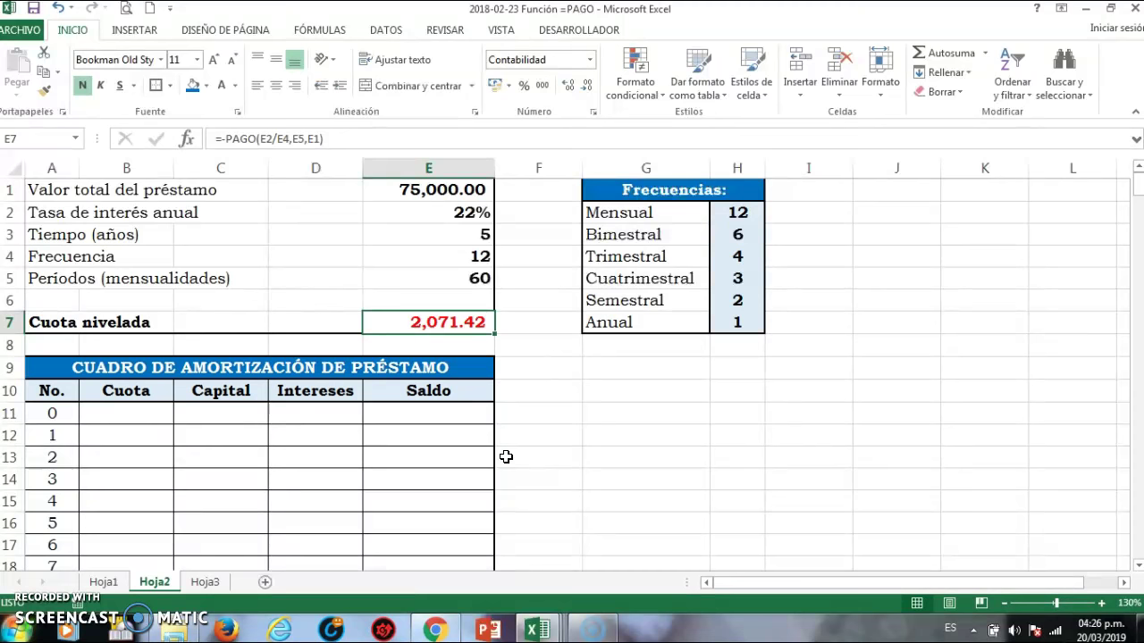
# Step: Set the period-0 Saldo in E11 to =E1, showing 75,000.00
pyautogui.scroll(-1, 506, 457)
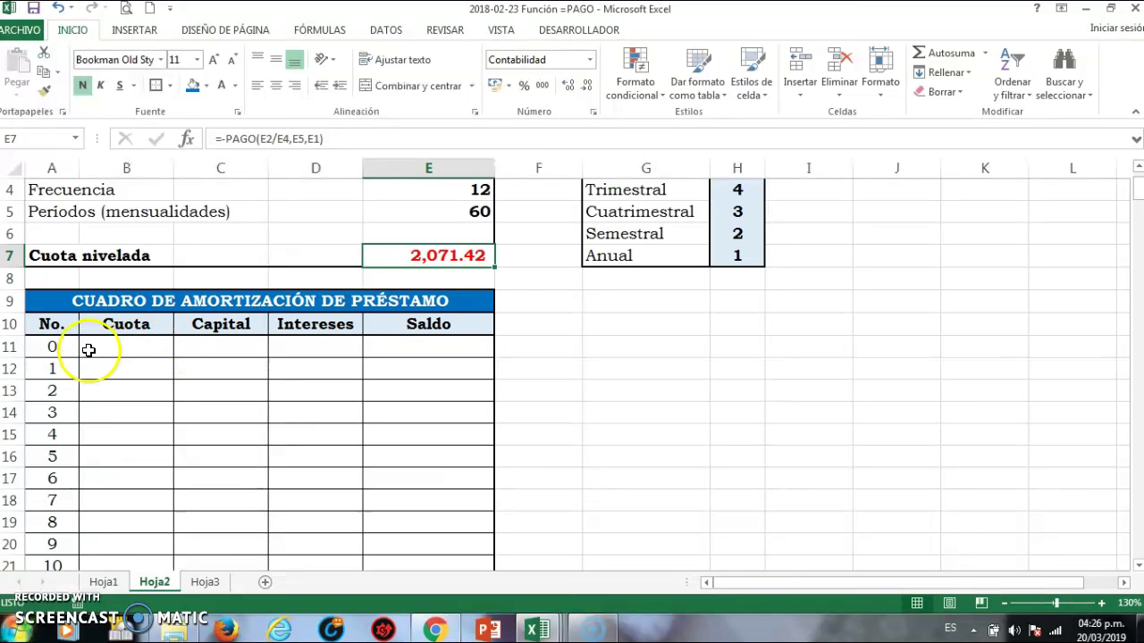
pyautogui.click(13, 347)
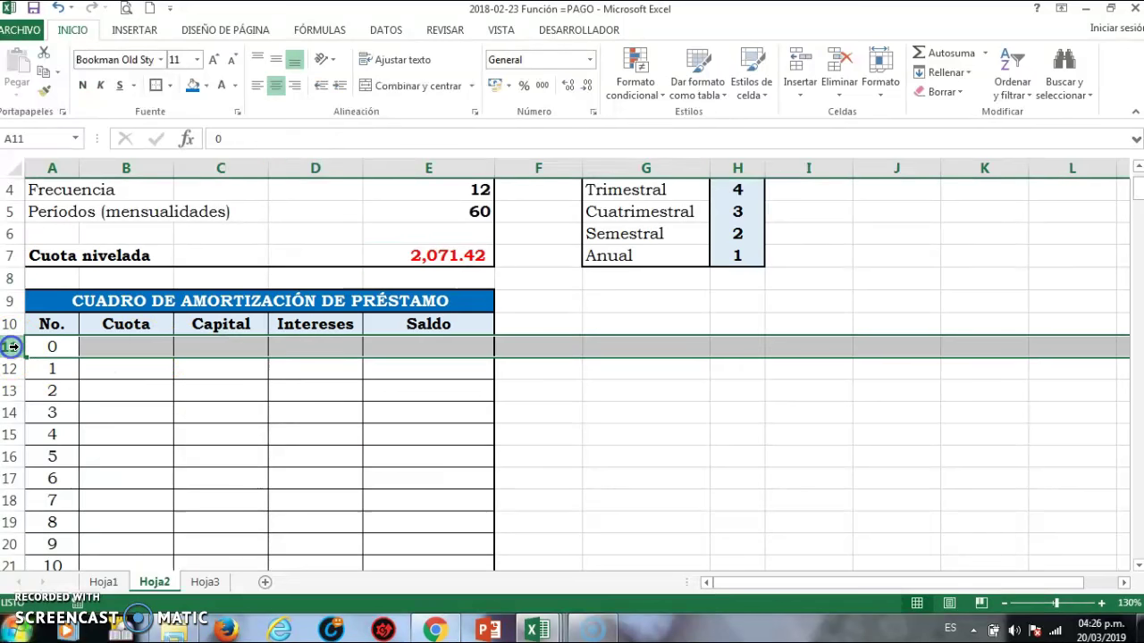
pyautogui.click(409, 348)
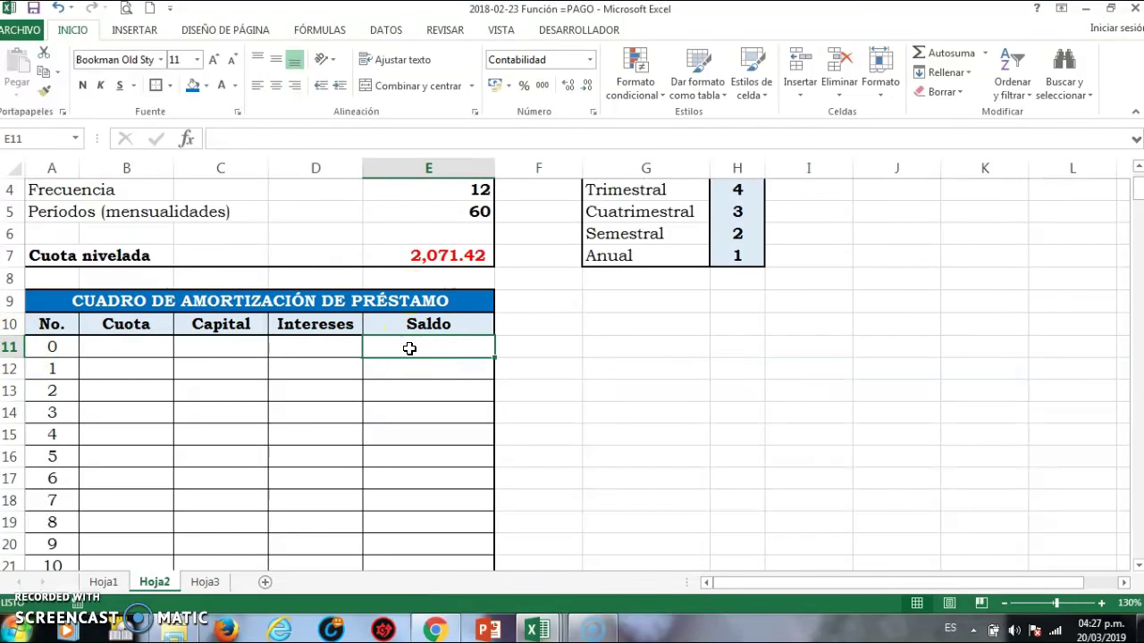
pyautogui.click(410, 353)
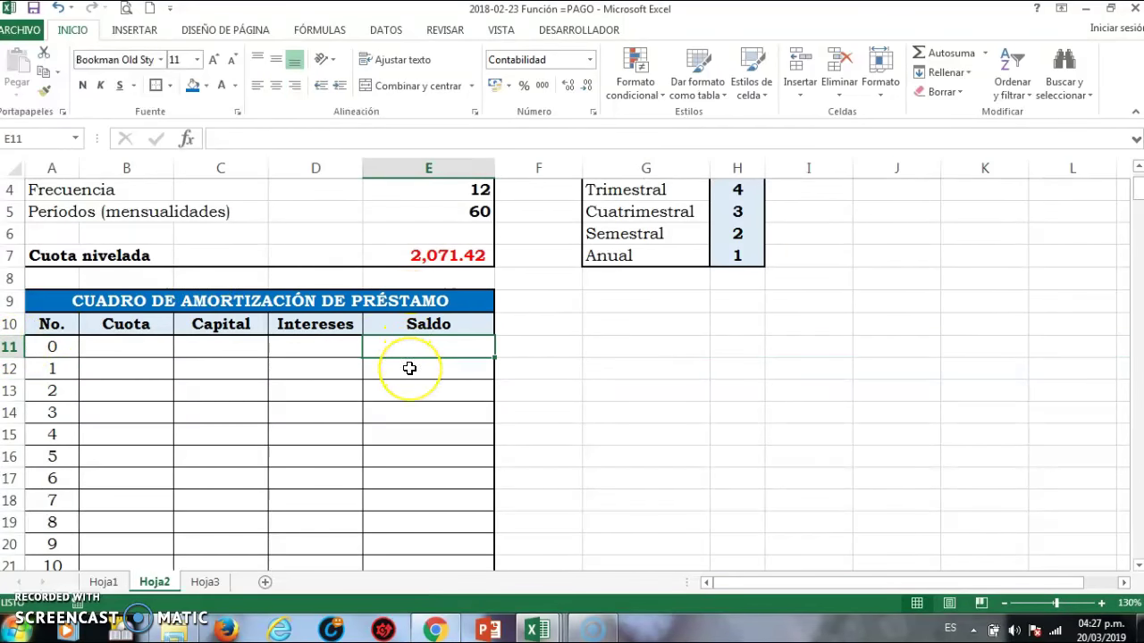
pyautogui.write('=')
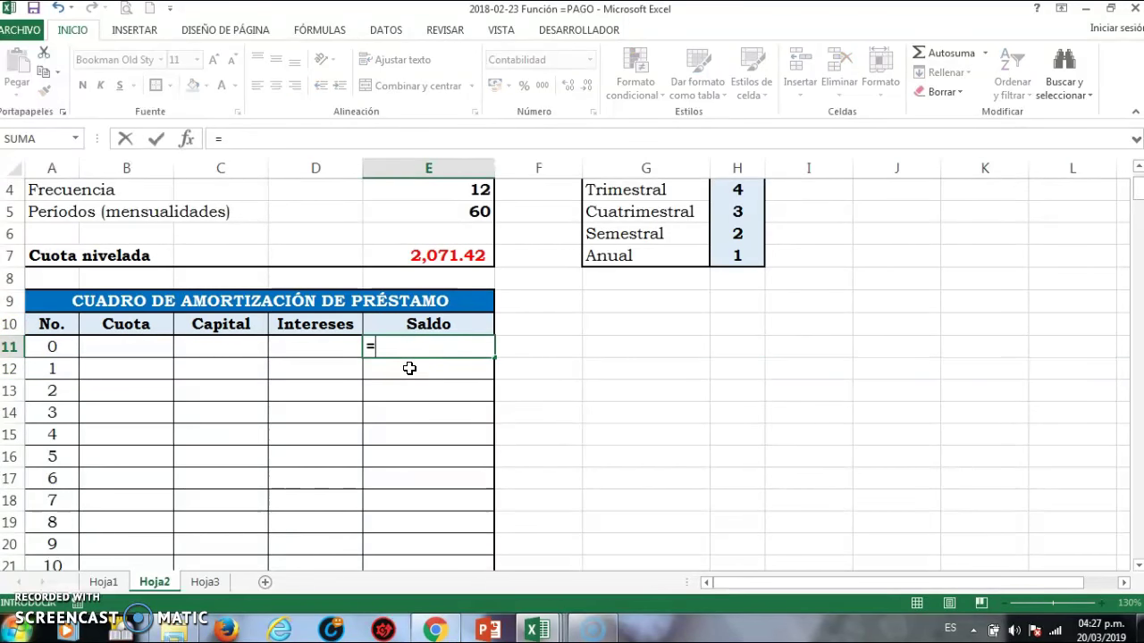
pyautogui.scroll(1, 409, 368)
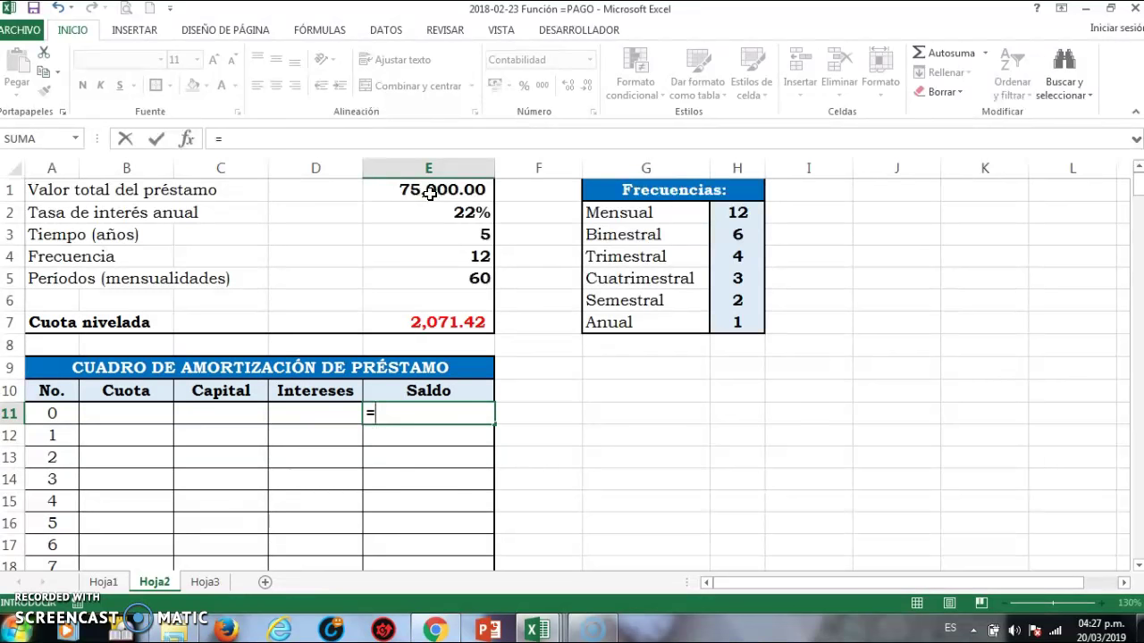
pyautogui.click(429, 193)
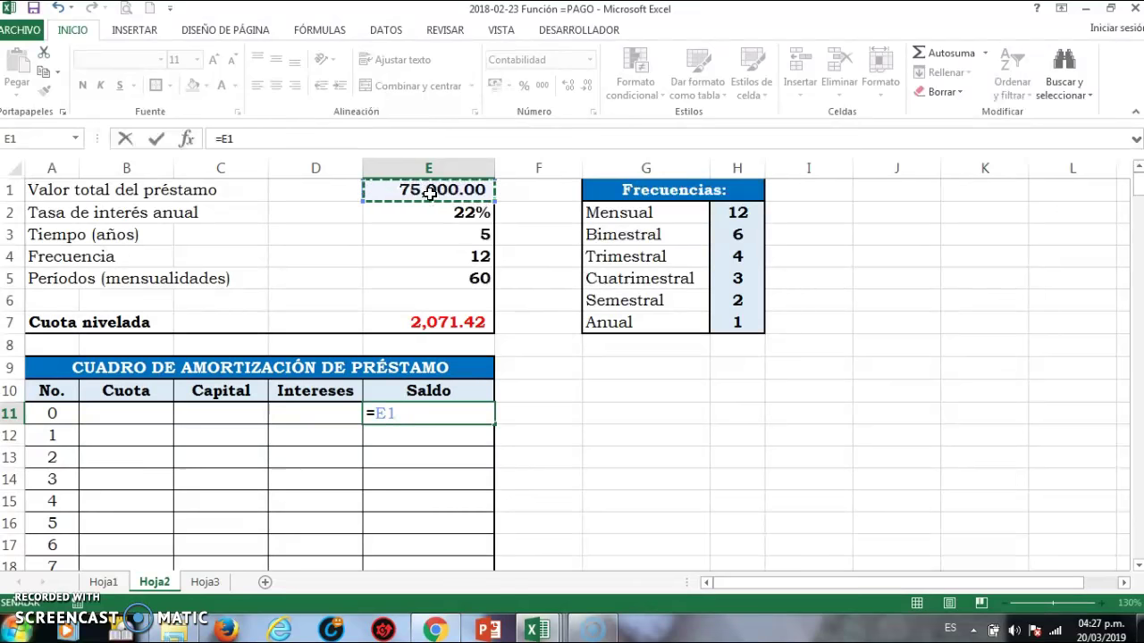
pyautogui.press('Return')
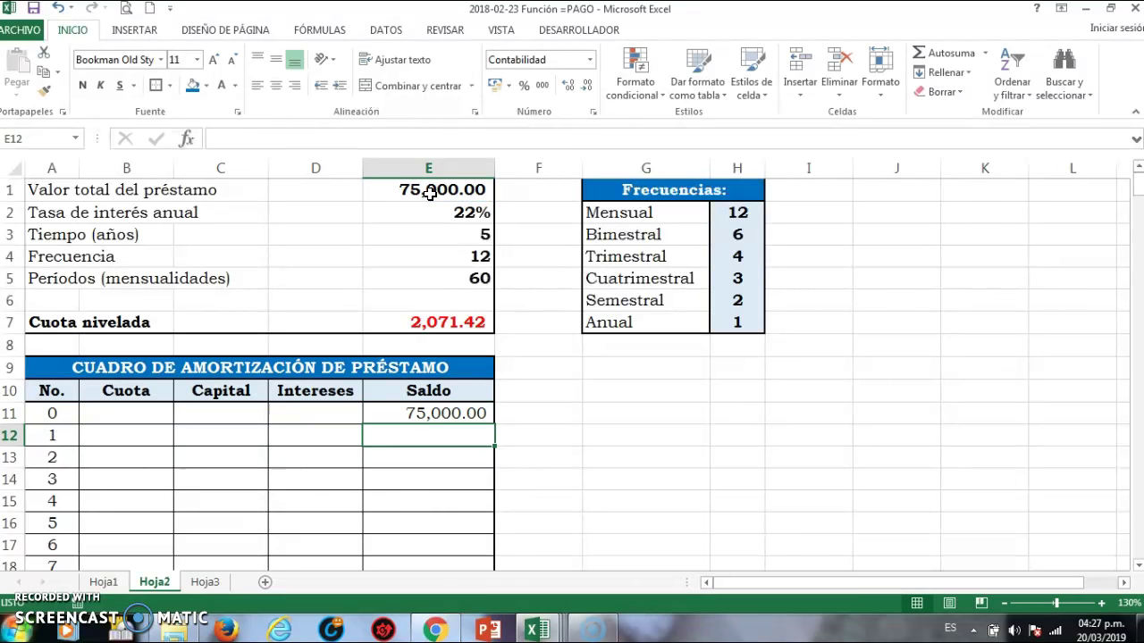
pyautogui.press('Left')
pyautogui.press('Left')
pyautogui.press('Left')
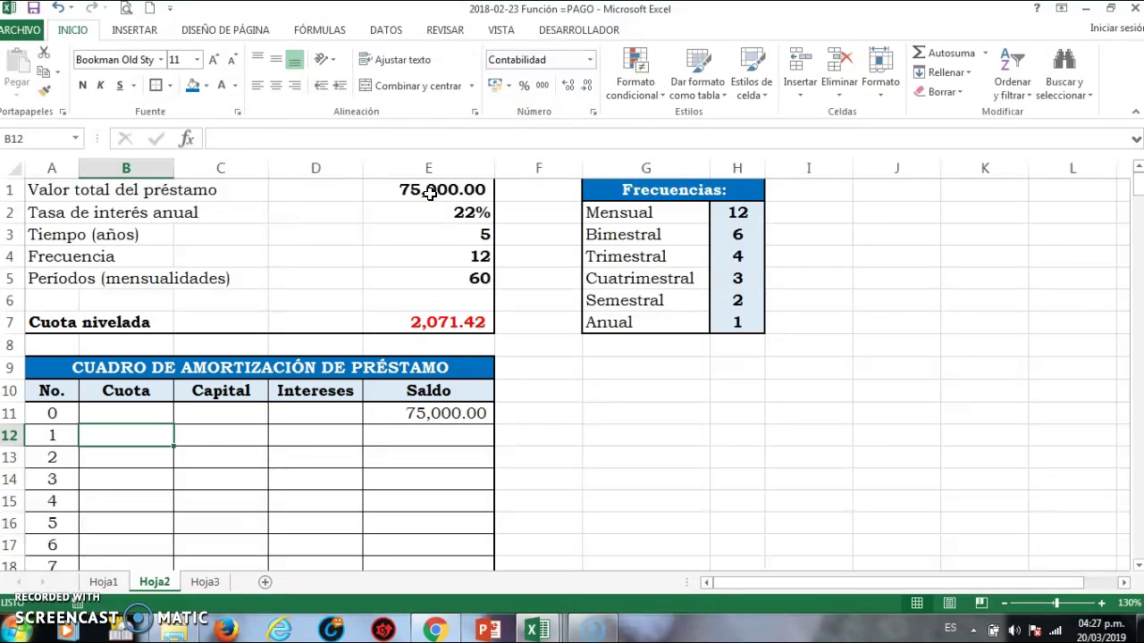
# Step: Enter =E7 in B12 so period 1's Cuota shows 2,071.42
pyautogui.write('=')
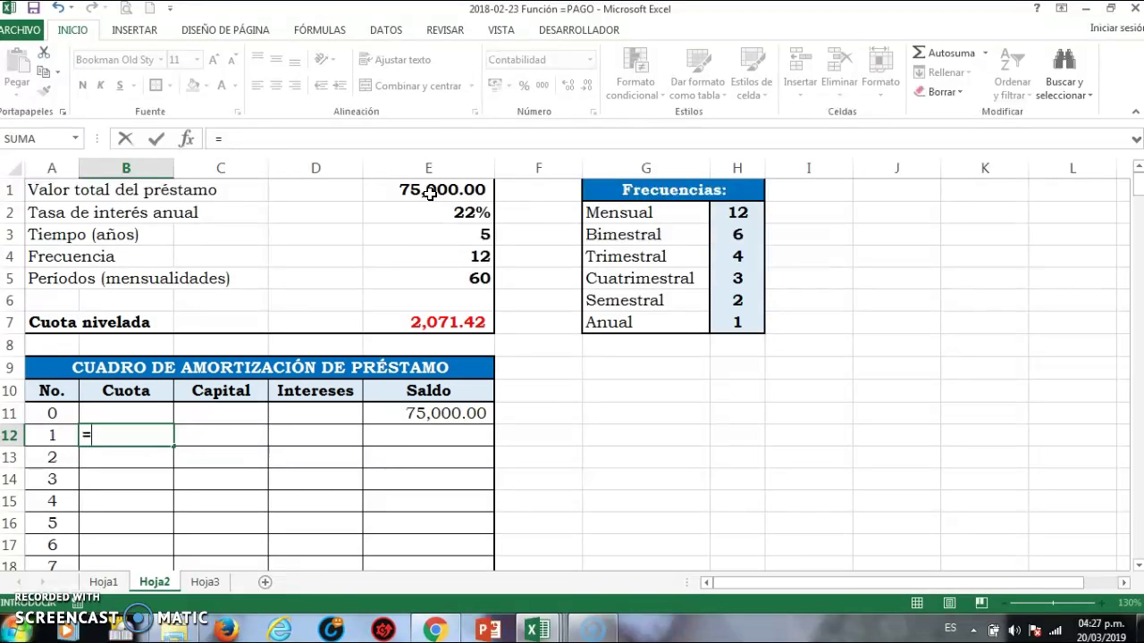
pyautogui.click(440, 325)
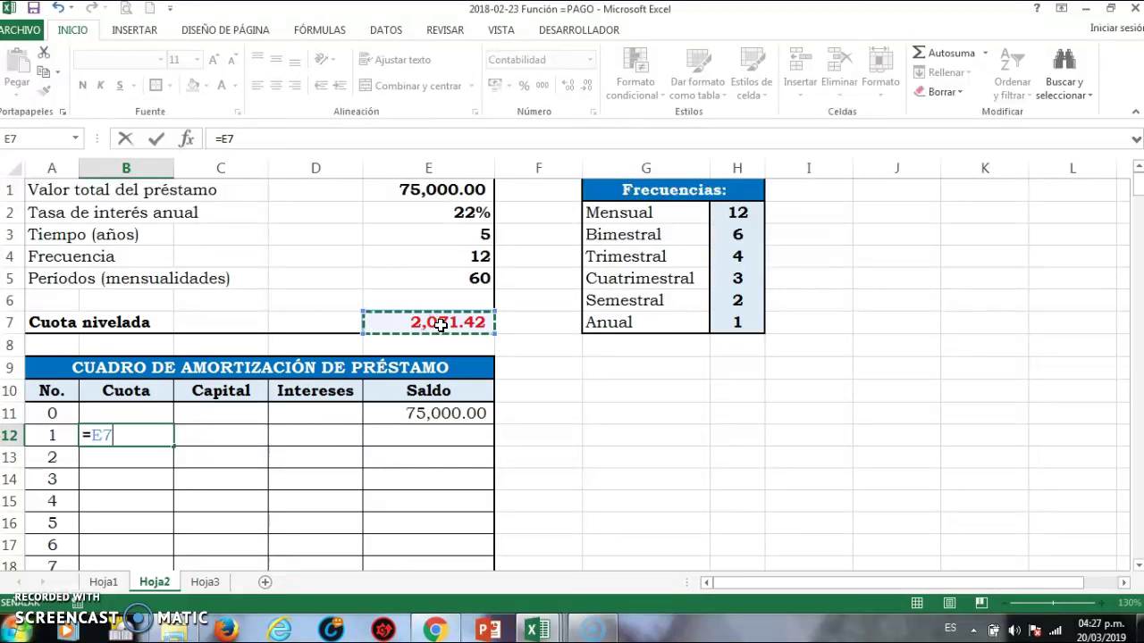
pyautogui.press('Return')
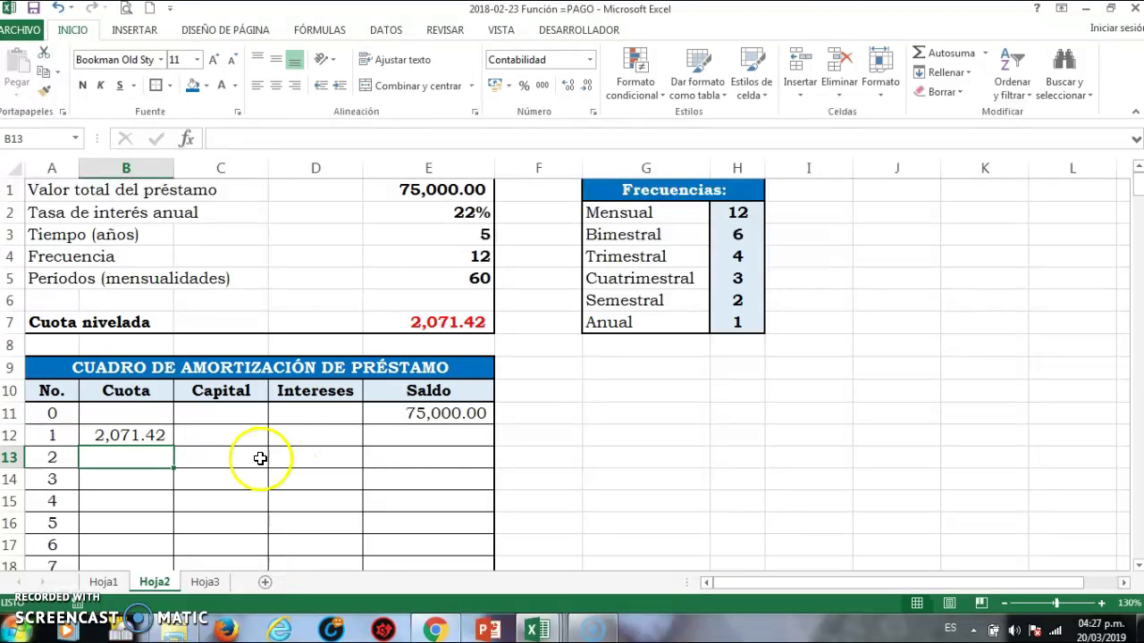
# Step: Fill the B12 payment down to period 6, then undo the broken fill
pyautogui.scroll(-2, 259, 459)
pyautogui.click(154, 303)
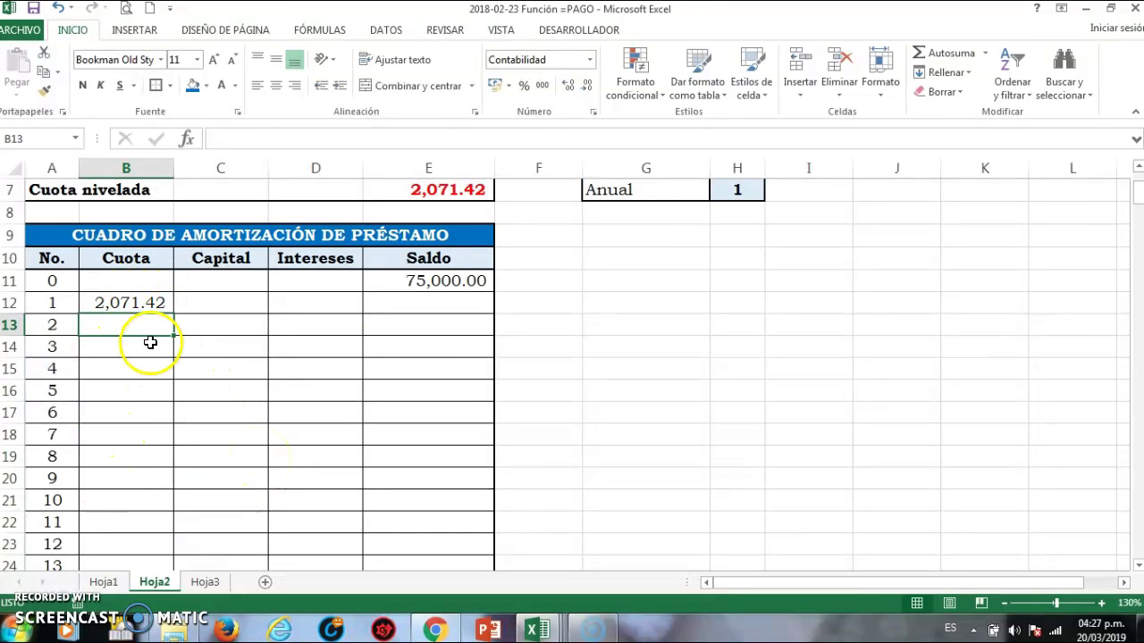
pyautogui.click(153, 303)
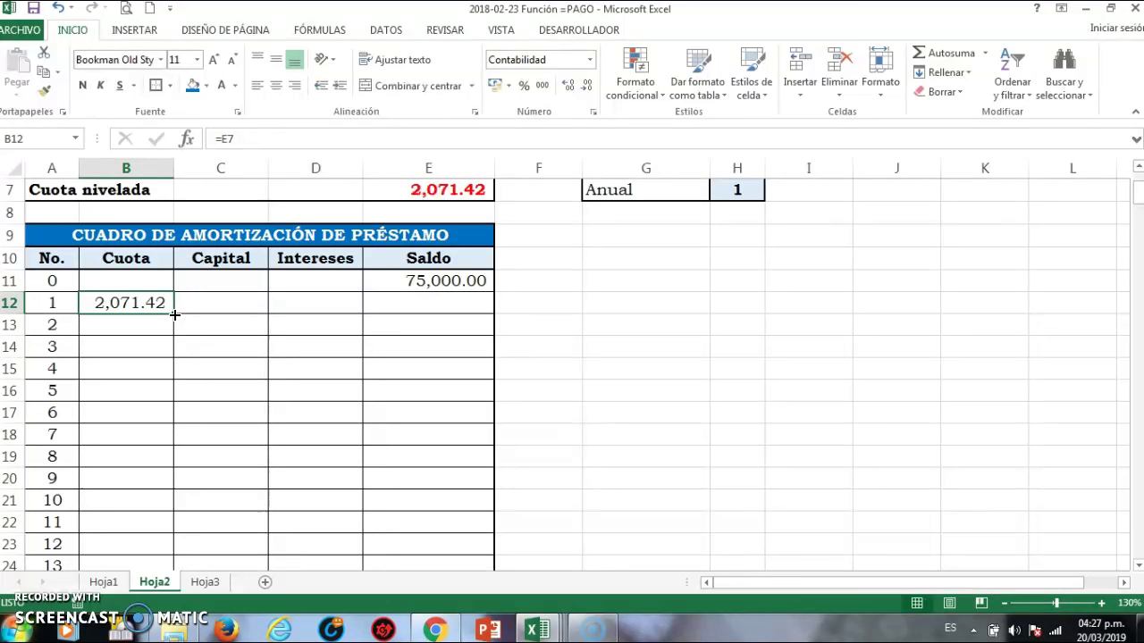
pyautogui.moveTo(175, 315); pyautogui.dragTo(165, 416)
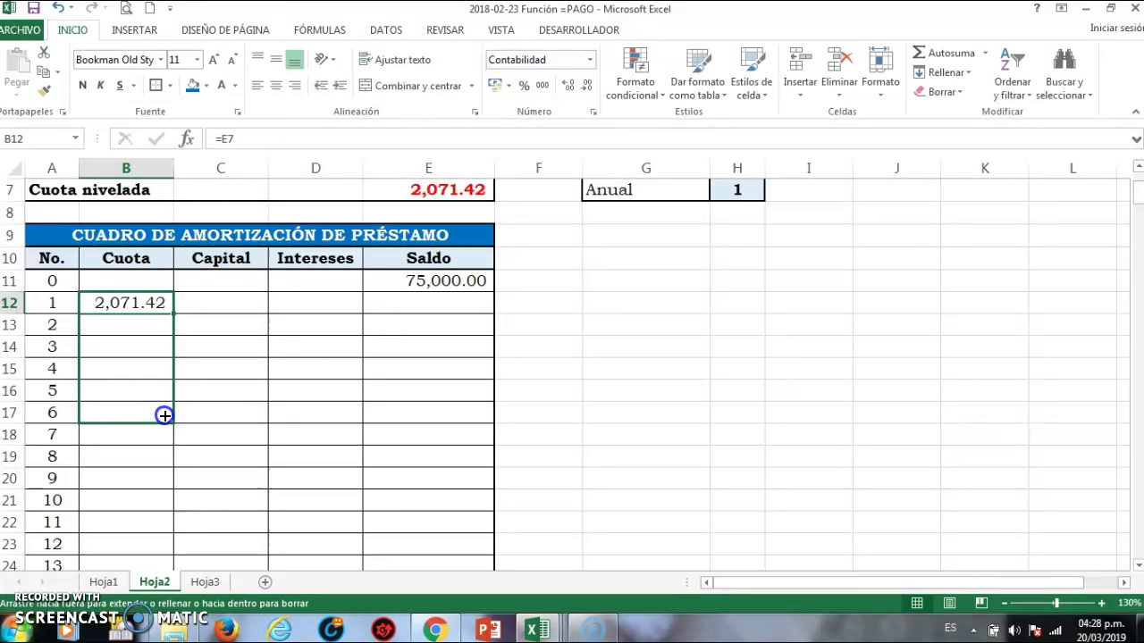
pyautogui.moveTo(165, 416); pyautogui.dragTo(164, 415)
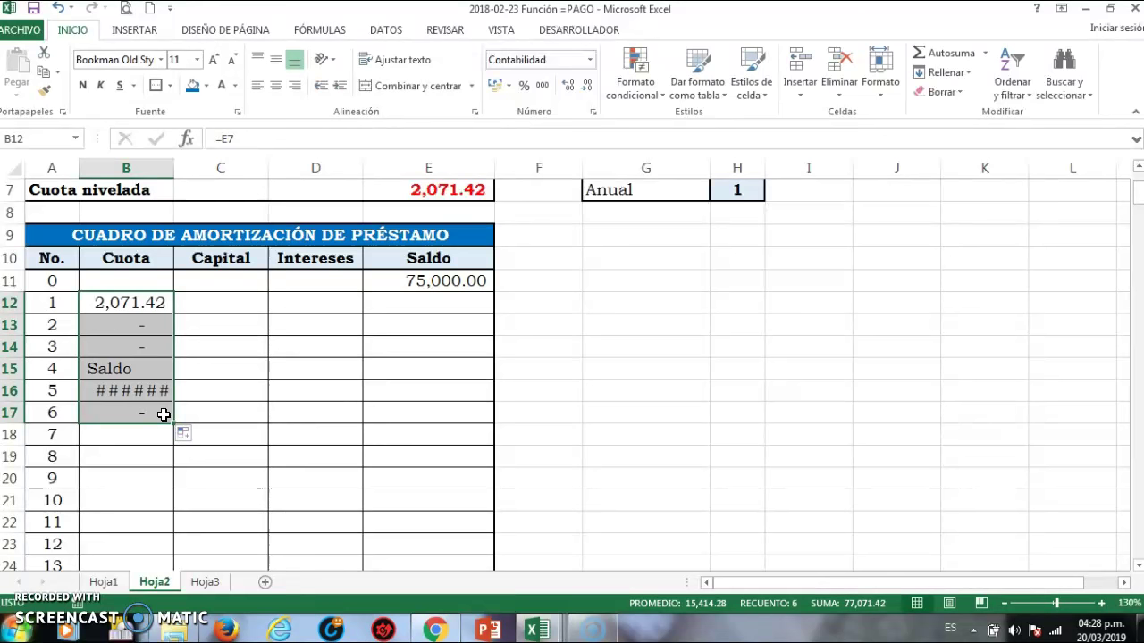
pyautogui.hotkey('ctrl', 'z')
# Step: Lock B12 to =$E$7 and fill 2,071.42 down the entire Cuota column
pyautogui.doubleClick(103, 303)
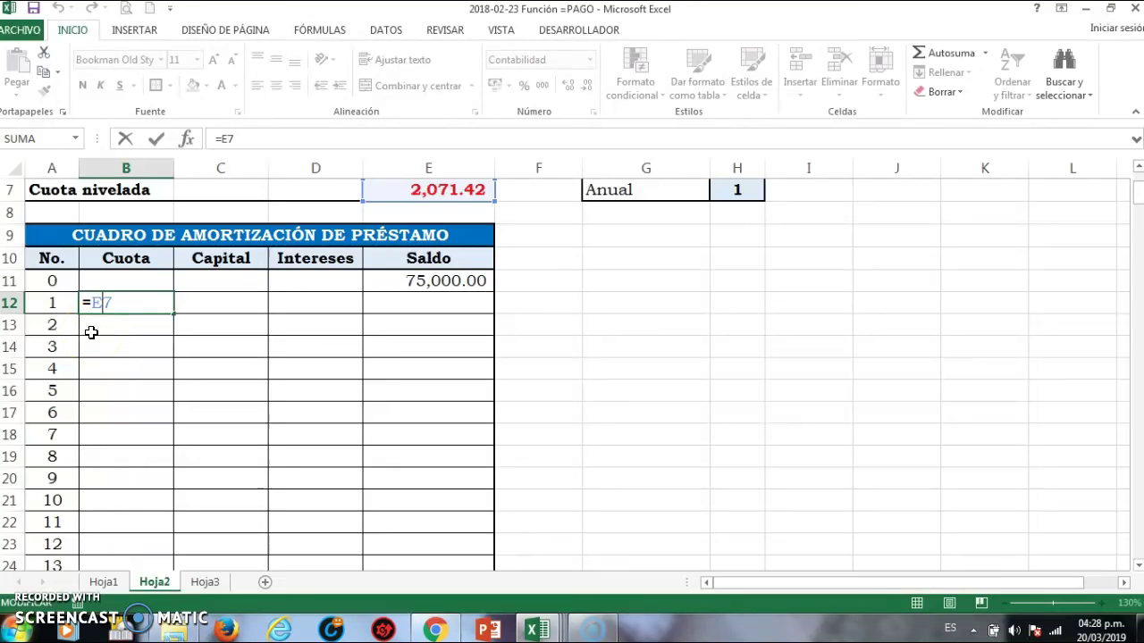
pyautogui.press('F4')
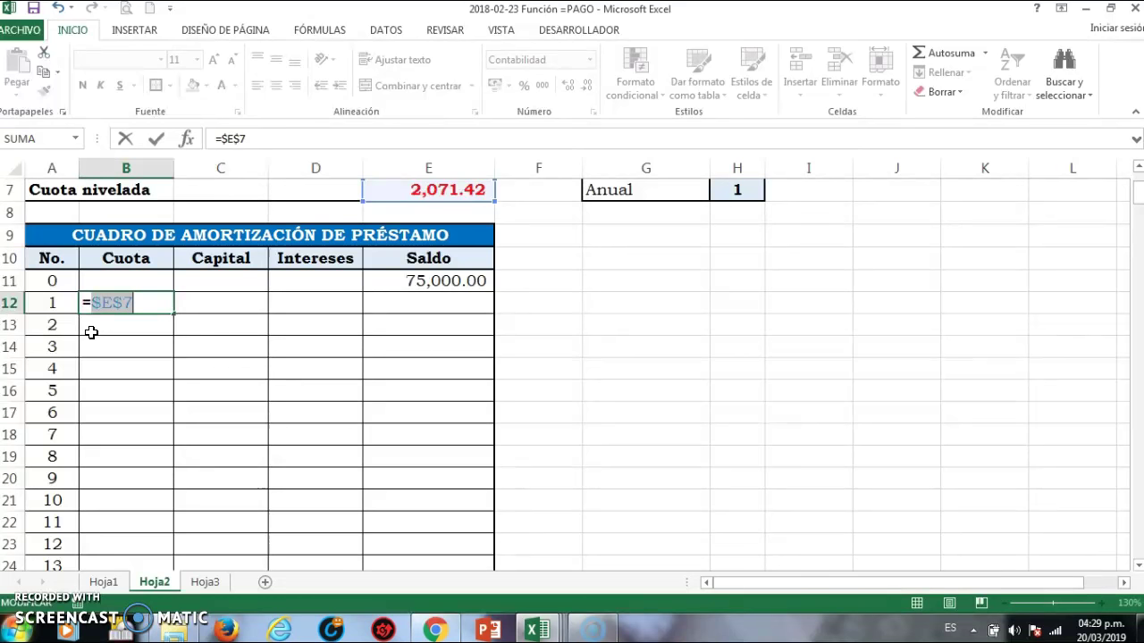
pyautogui.click(92, 311)
pyautogui.click(123, 303)
pyautogui.press('Return')
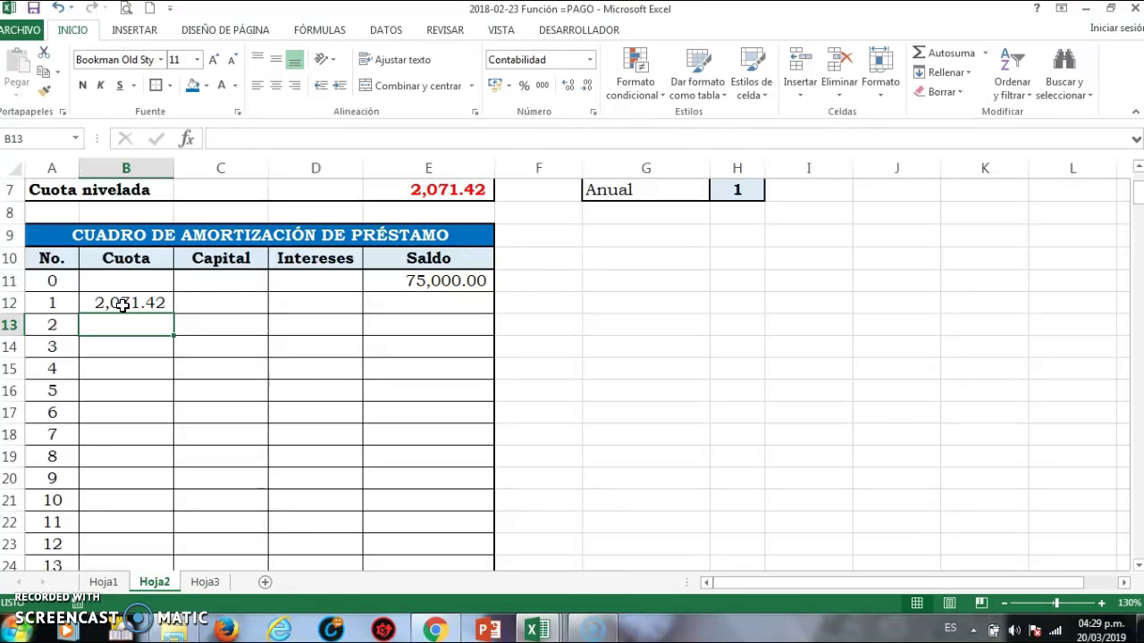
pyautogui.click(126, 303)
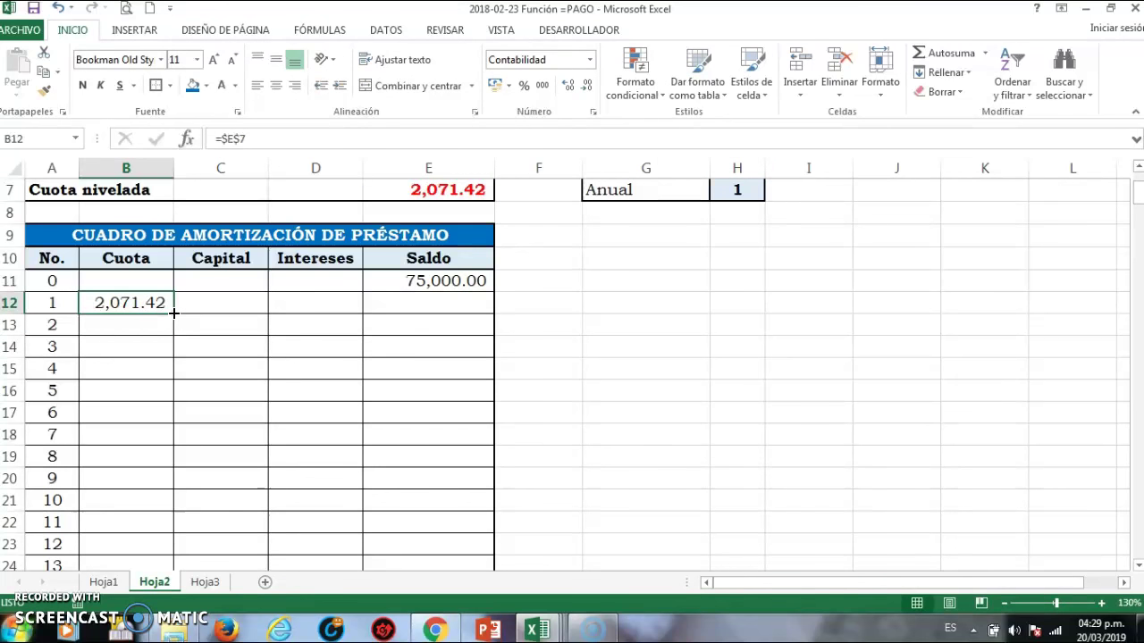
pyautogui.doubleClick(174, 312)
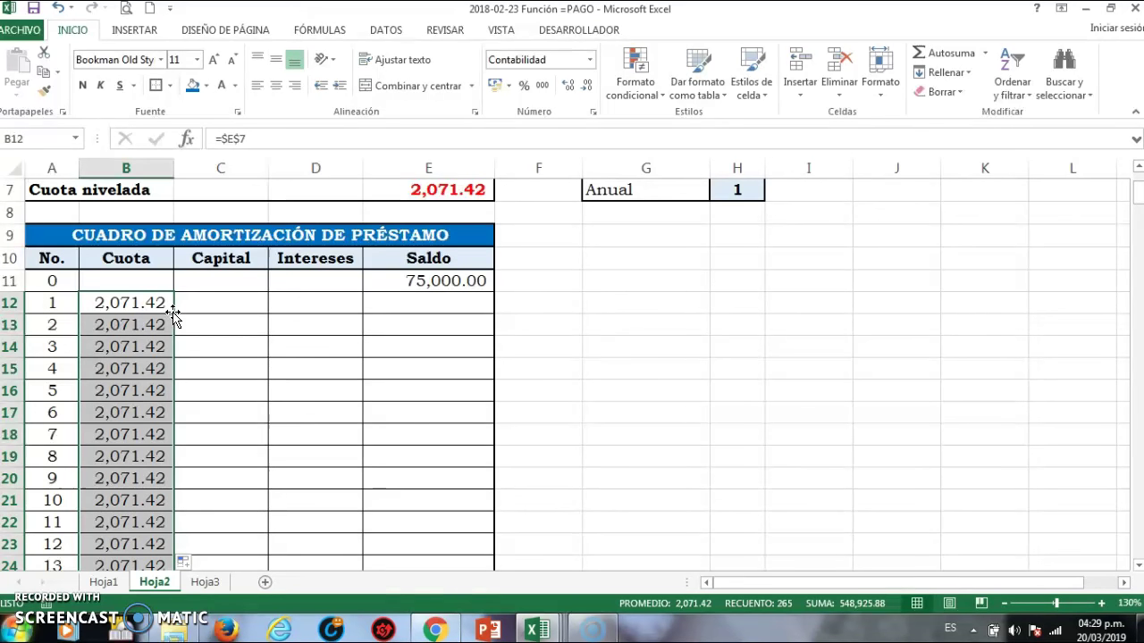
# Step: Compute period 1's interest in D12 as =E11*E2/E4, giving 1,375.00
pyautogui.press('Right')
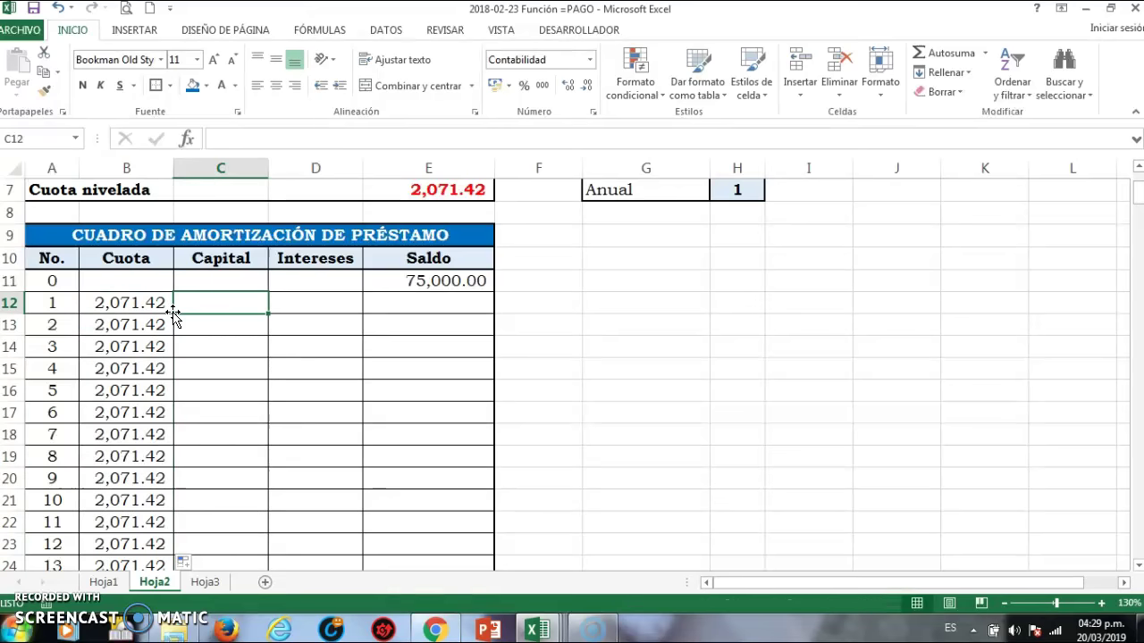
pyautogui.press('Right')
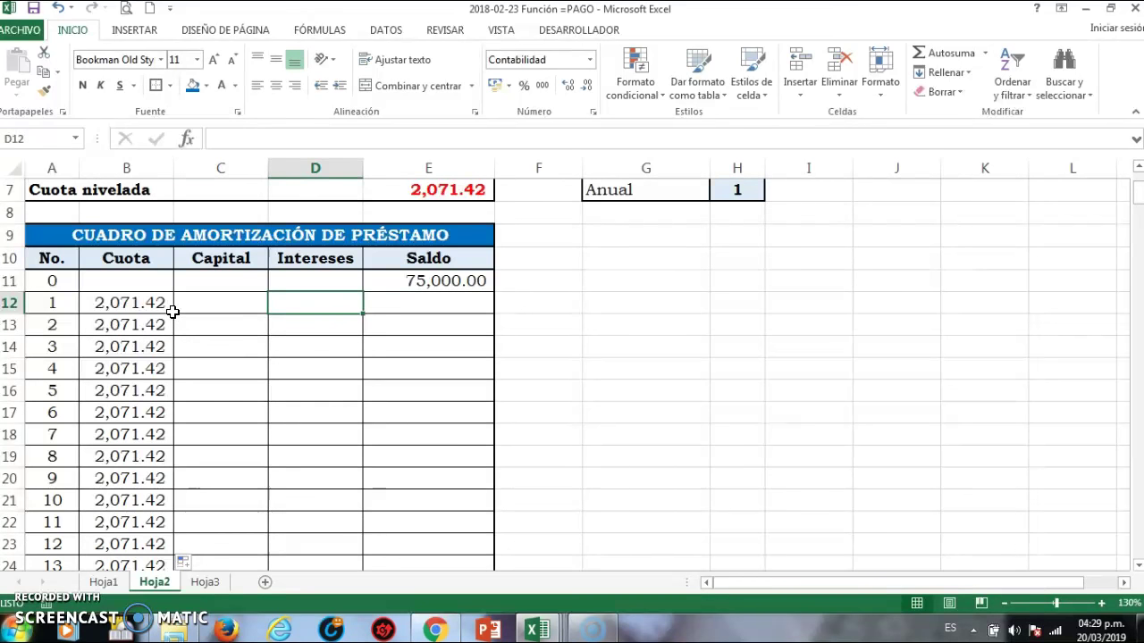
pyautogui.write('=')
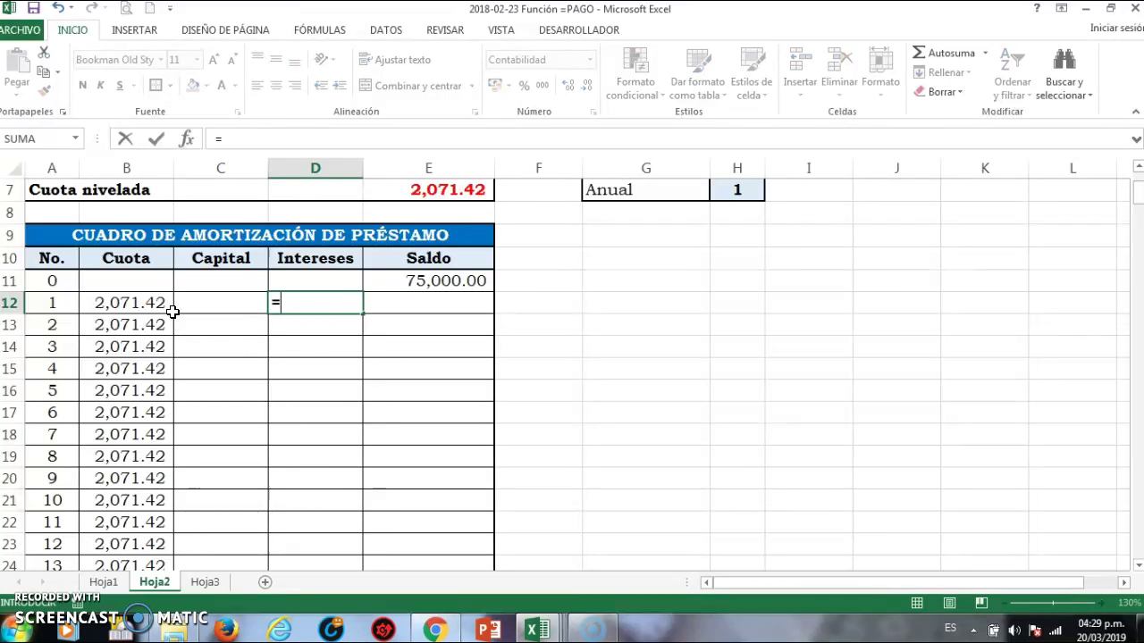
pyautogui.press('Right')
pyautogui.press('Up')
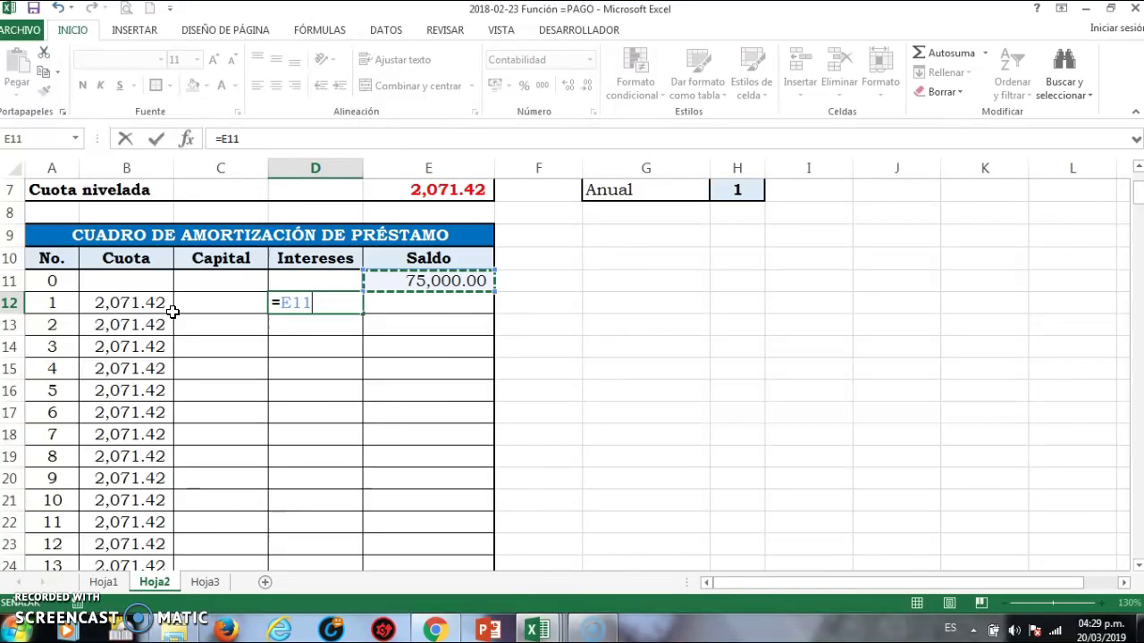
pyautogui.write('*')
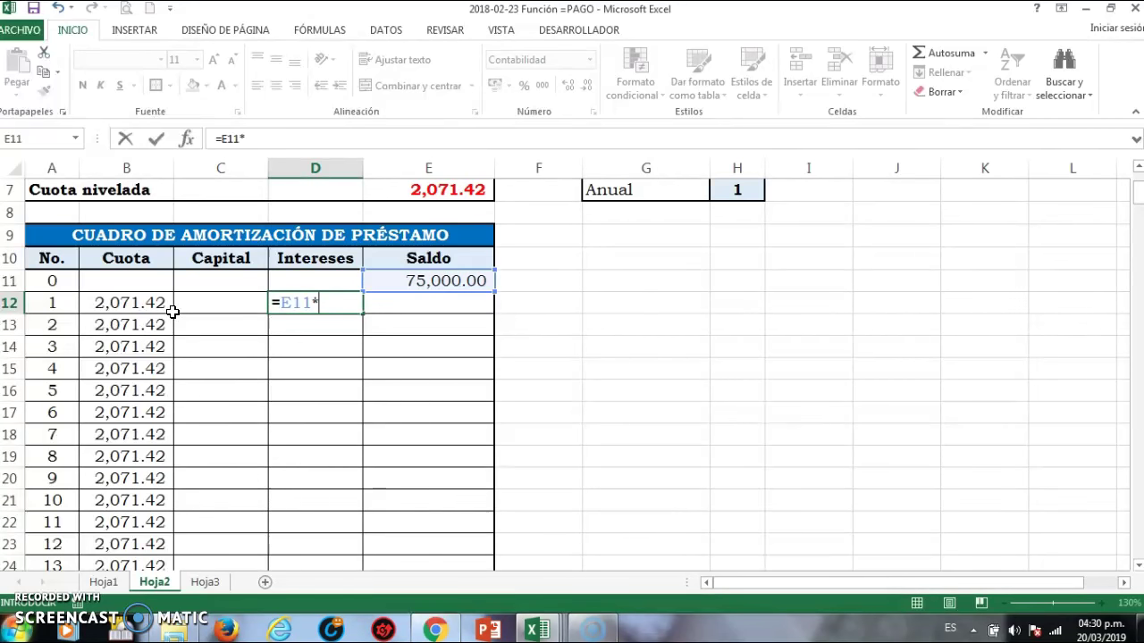
pyautogui.scroll(1, 172, 311)
pyautogui.scroll(1, 172, 311)
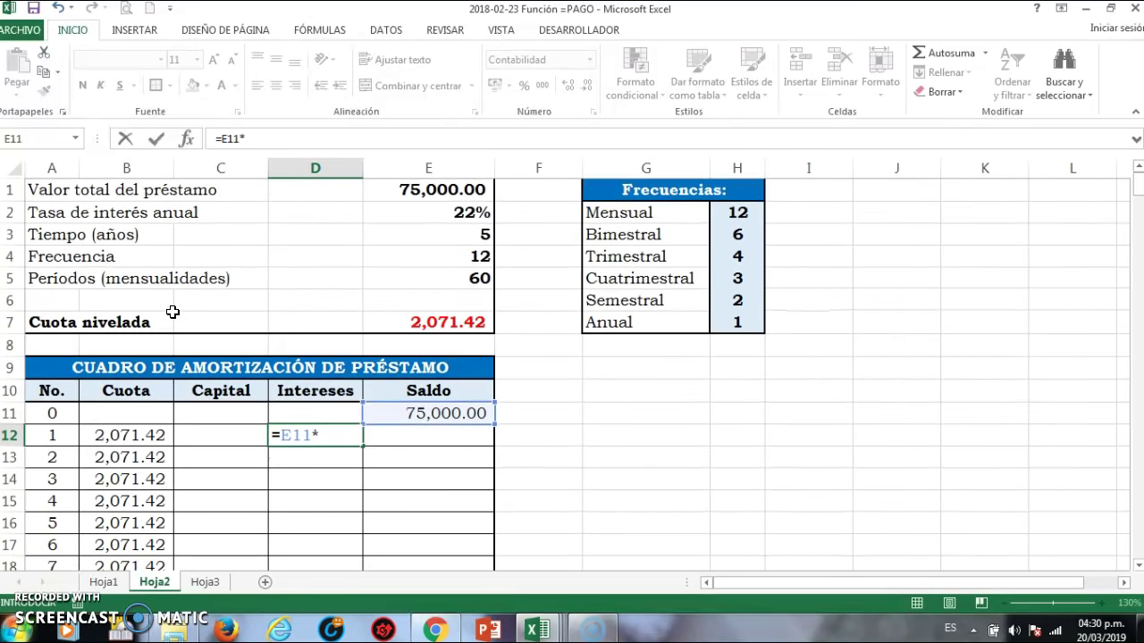
pyautogui.click(440, 209)
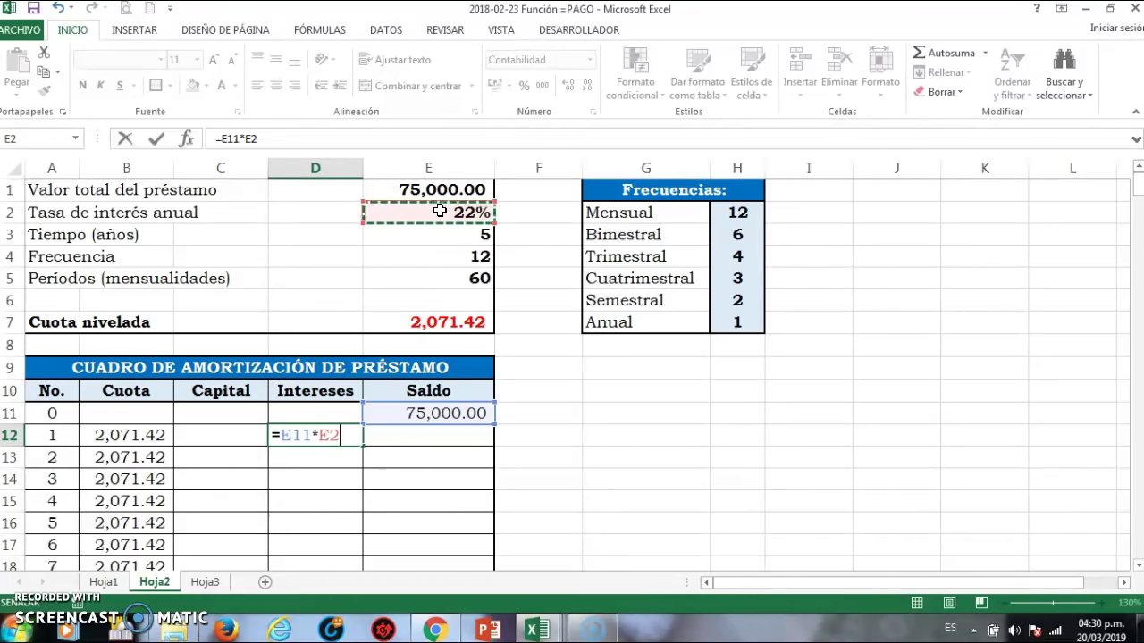
pyautogui.write('/')
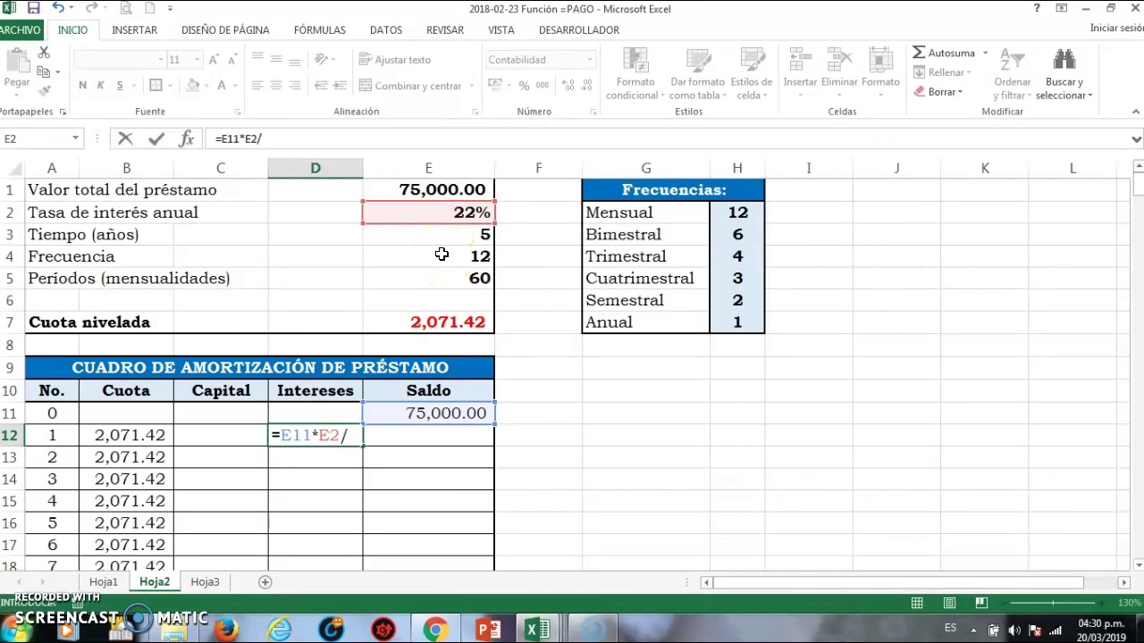
pyautogui.click(441, 254)
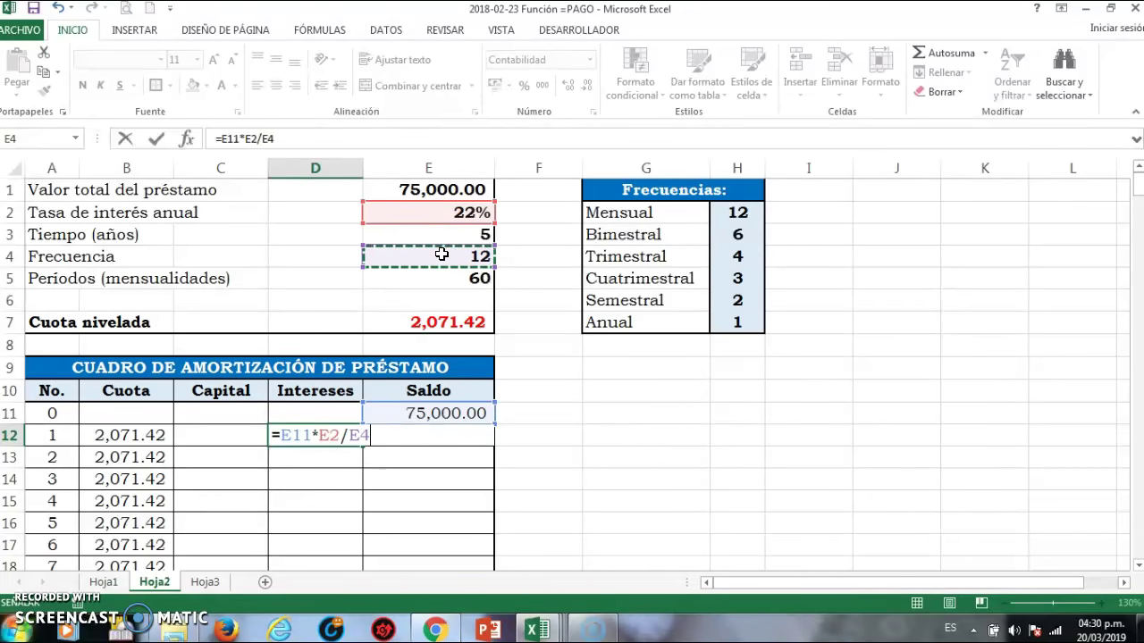
pyautogui.press('Return')
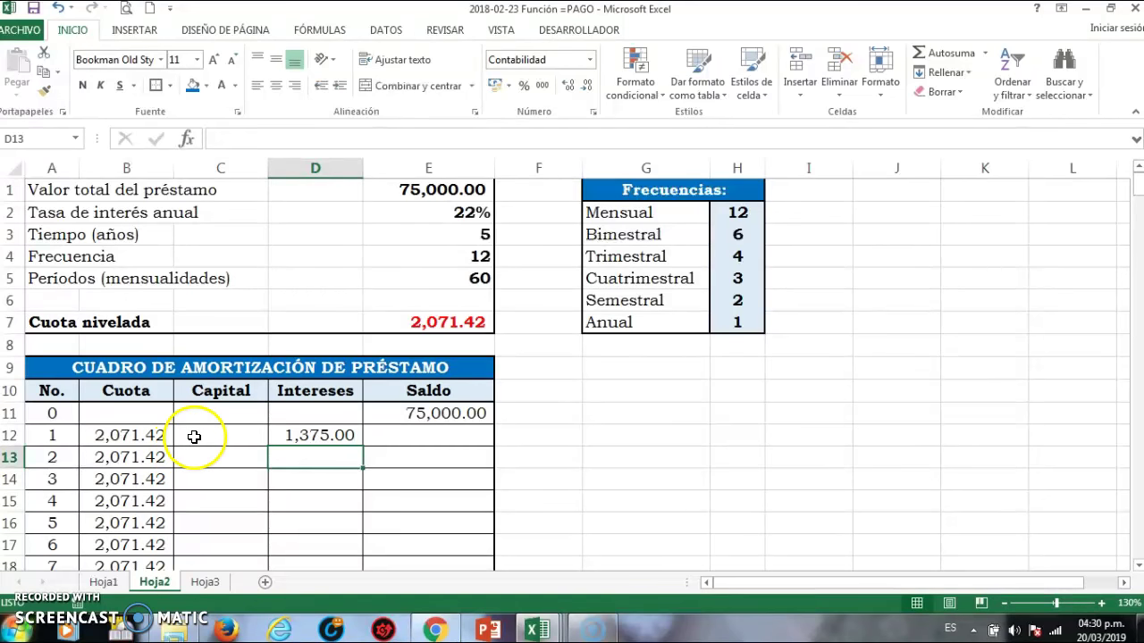
pyautogui.click(194, 436)
pyautogui.write('=')
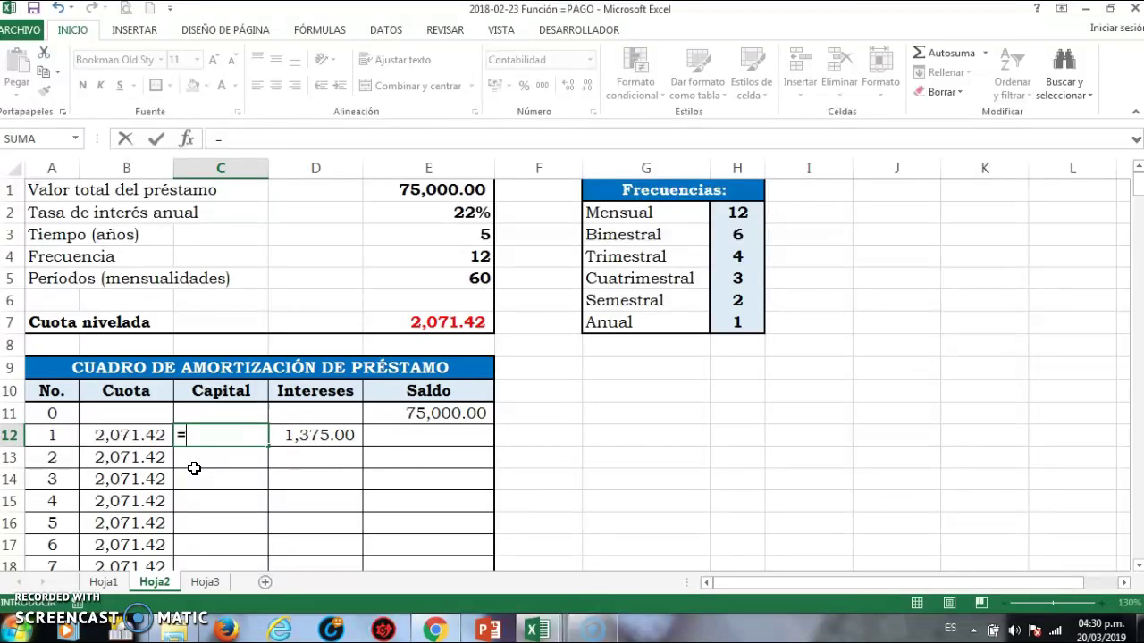
# Step: Enter =B12-D12 in C12 so period 1's capital repaid shows 696.42
pyautogui.click(136, 437)
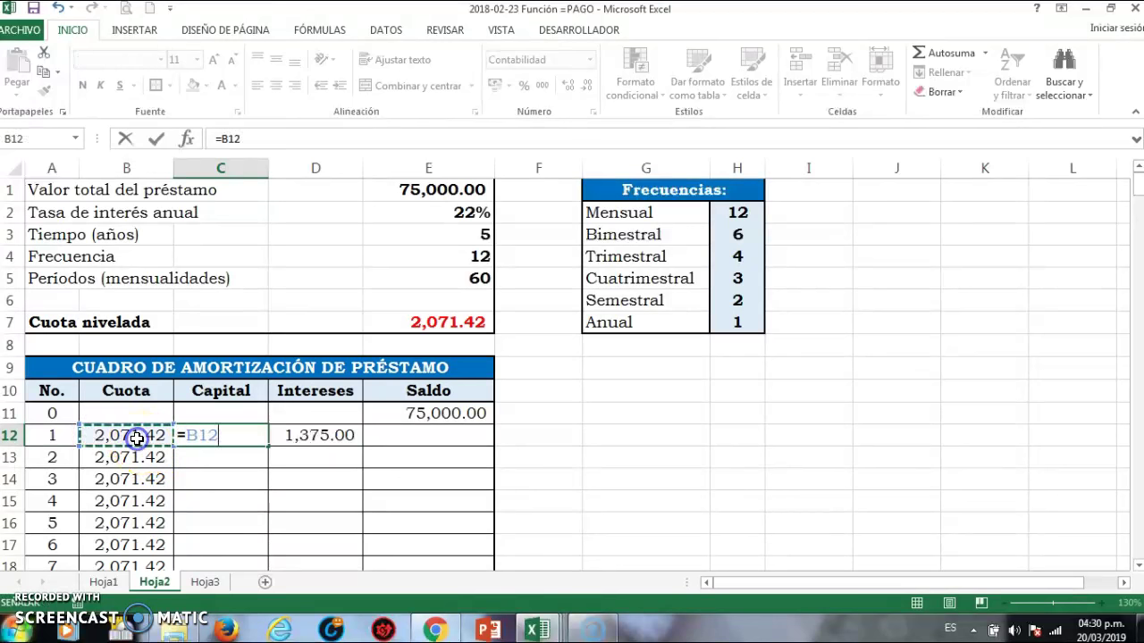
pyautogui.write('-')
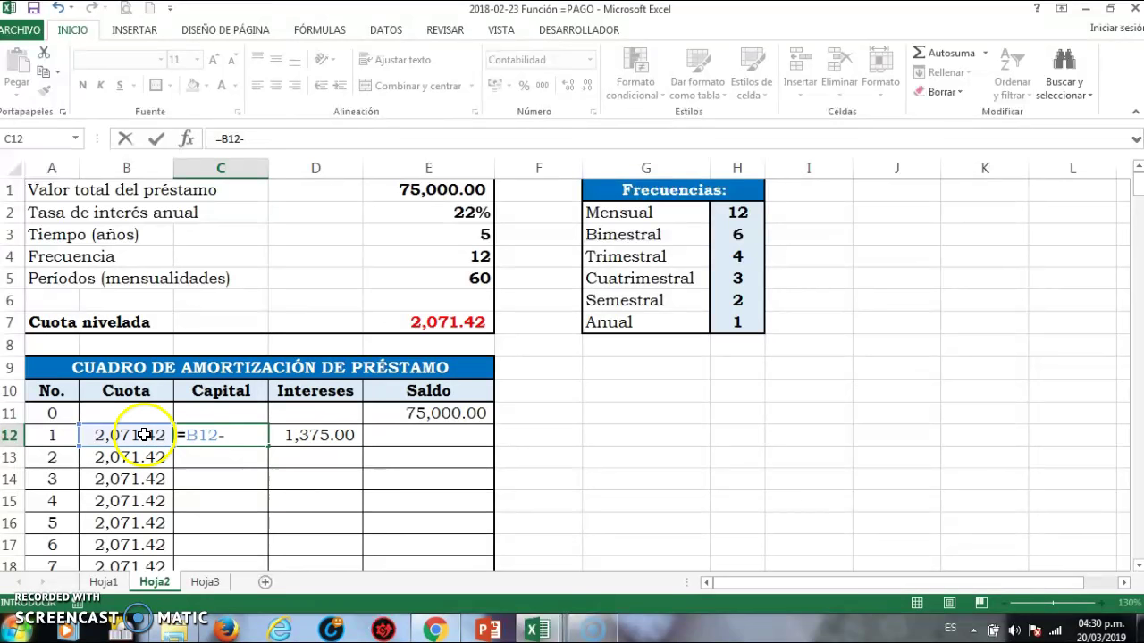
pyautogui.click(286, 434)
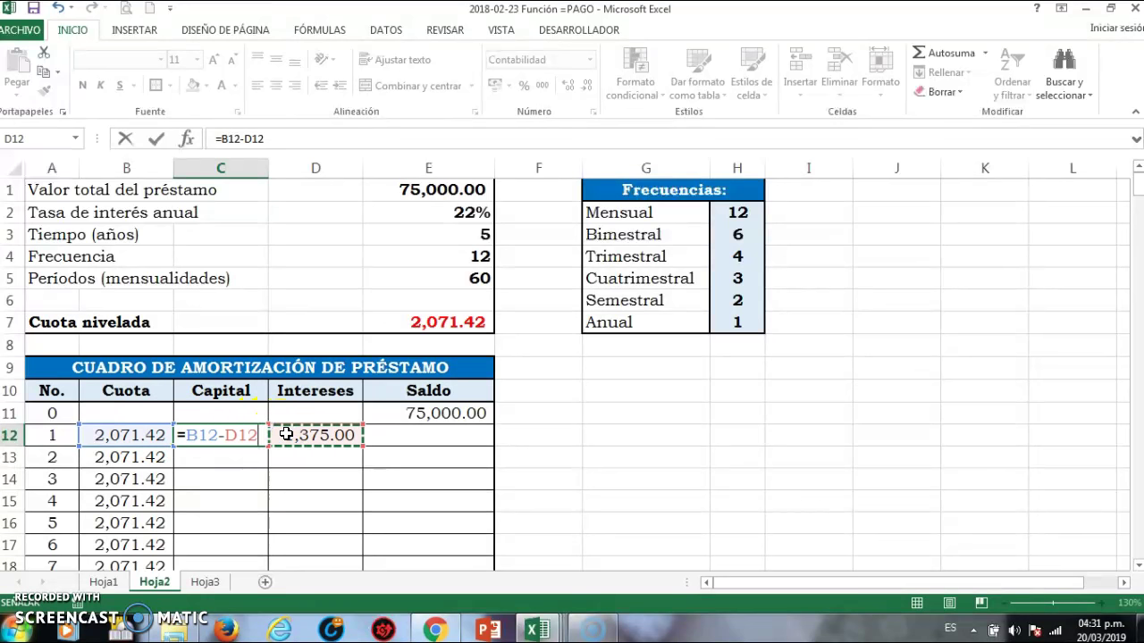
pyautogui.press('Return')
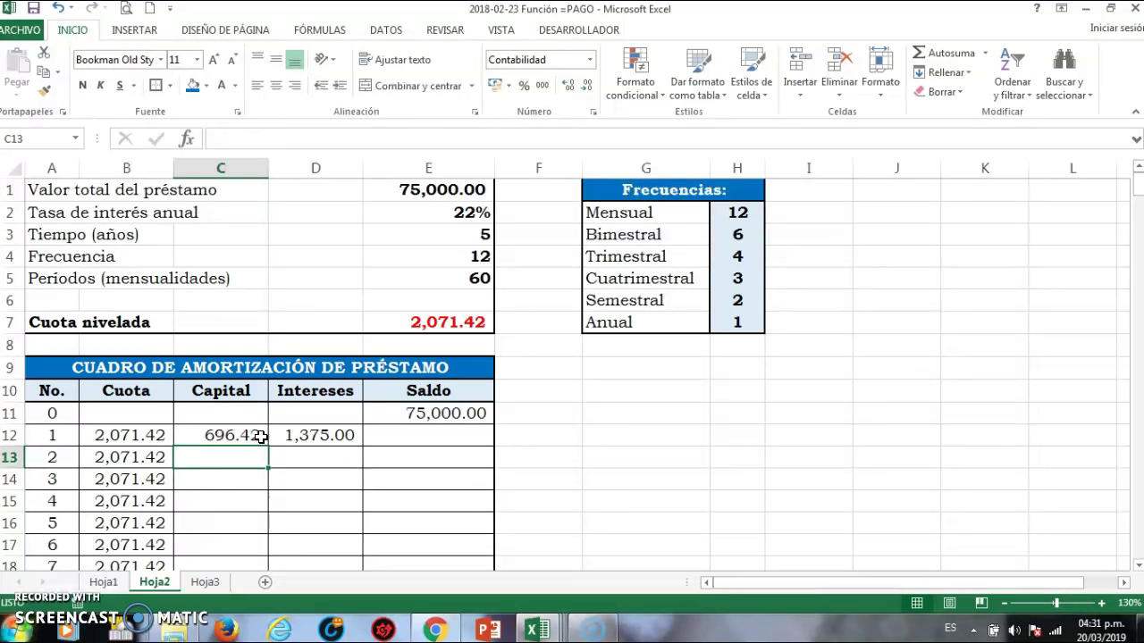
pyautogui.scroll(-1, 260, 436)
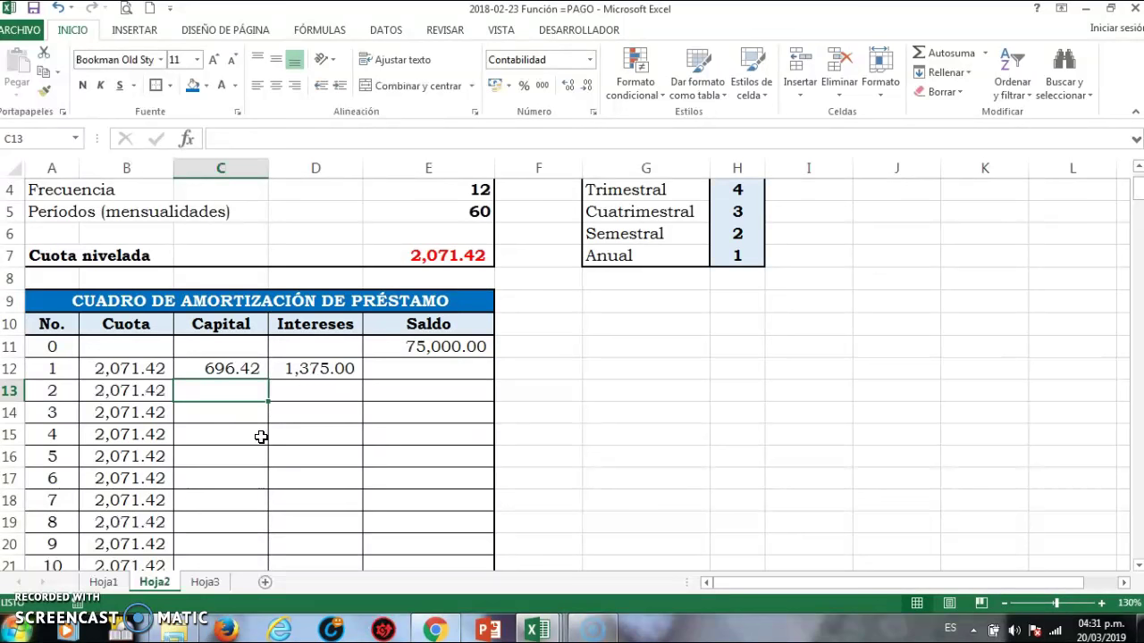
pyautogui.click(416, 364)
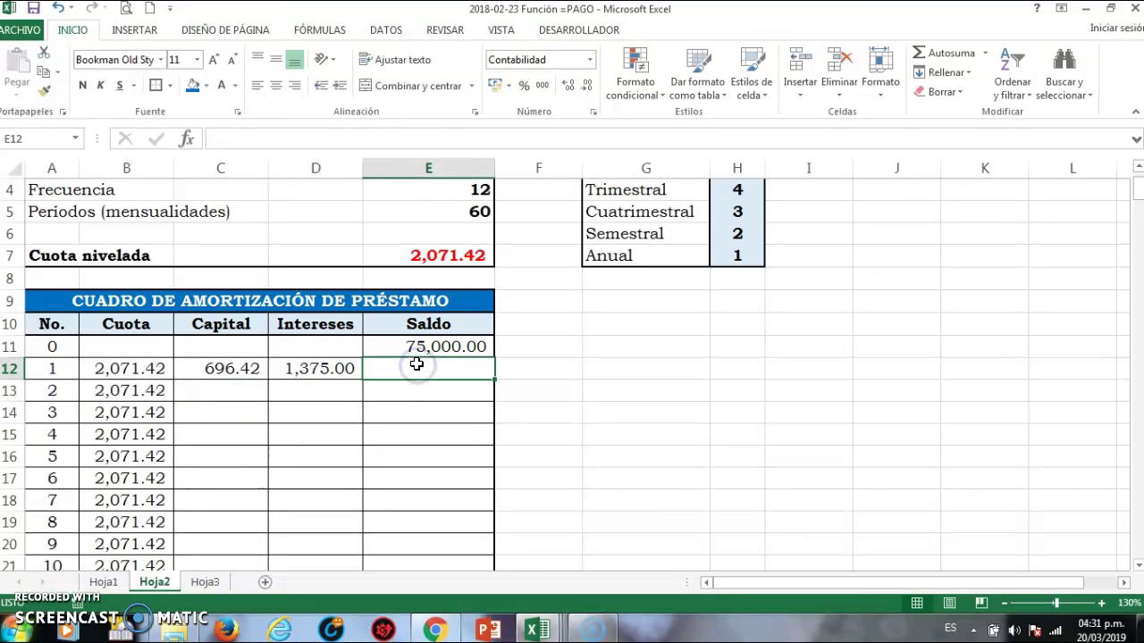
# Step: After checking E11 and C12, enter =E11-C12 in E12 for period 1's remaining balance
pyautogui.click(416, 348)
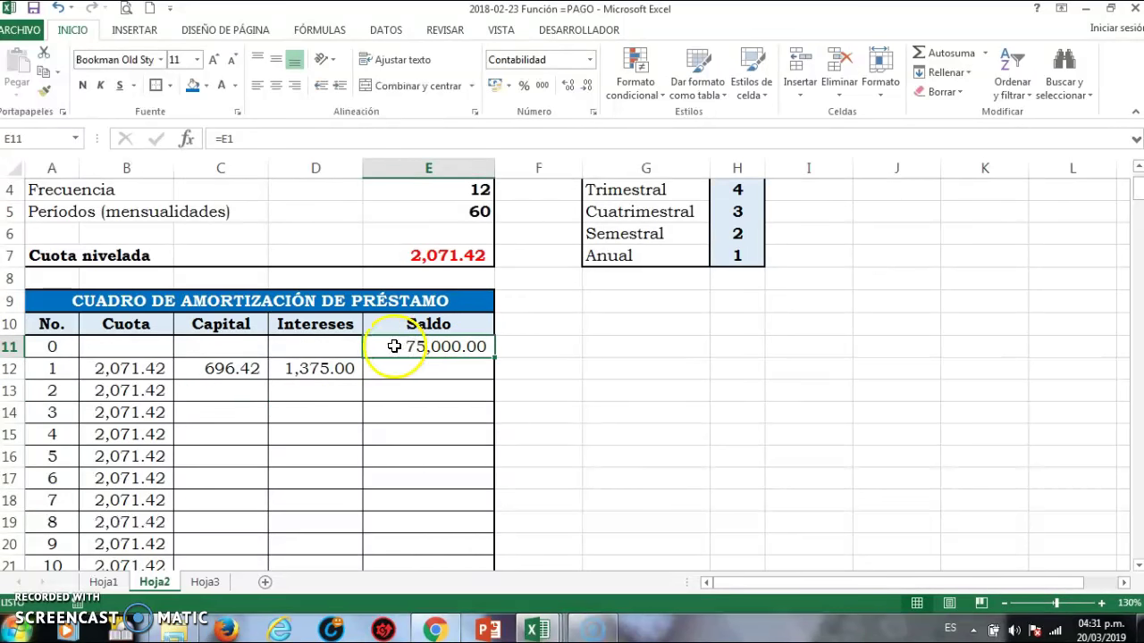
pyautogui.click(240, 368)
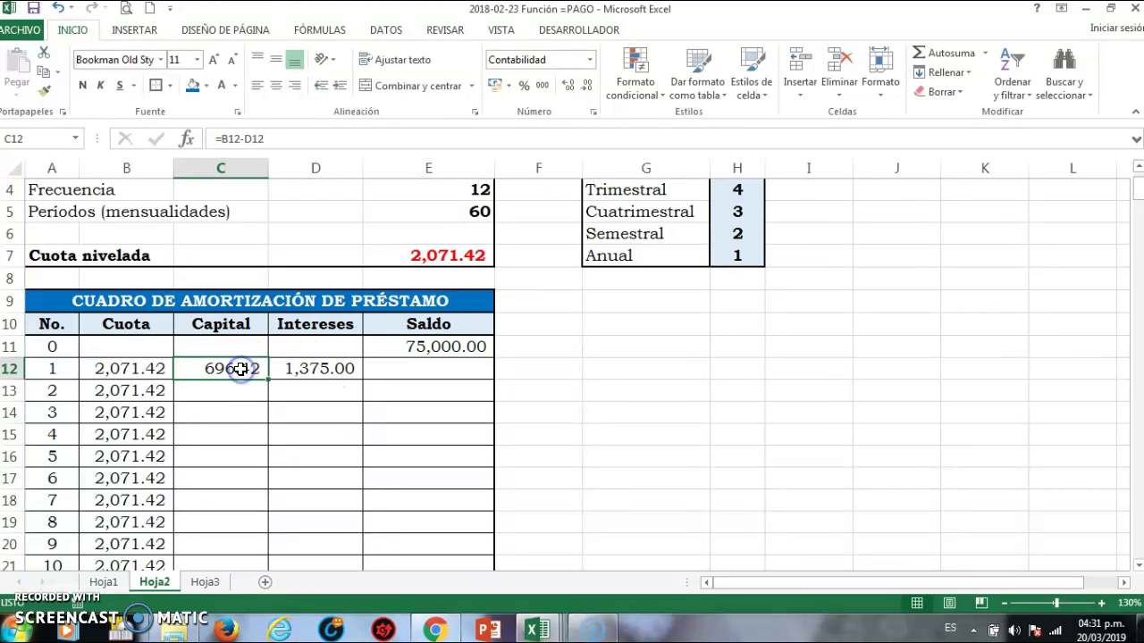
pyautogui.click(400, 366)
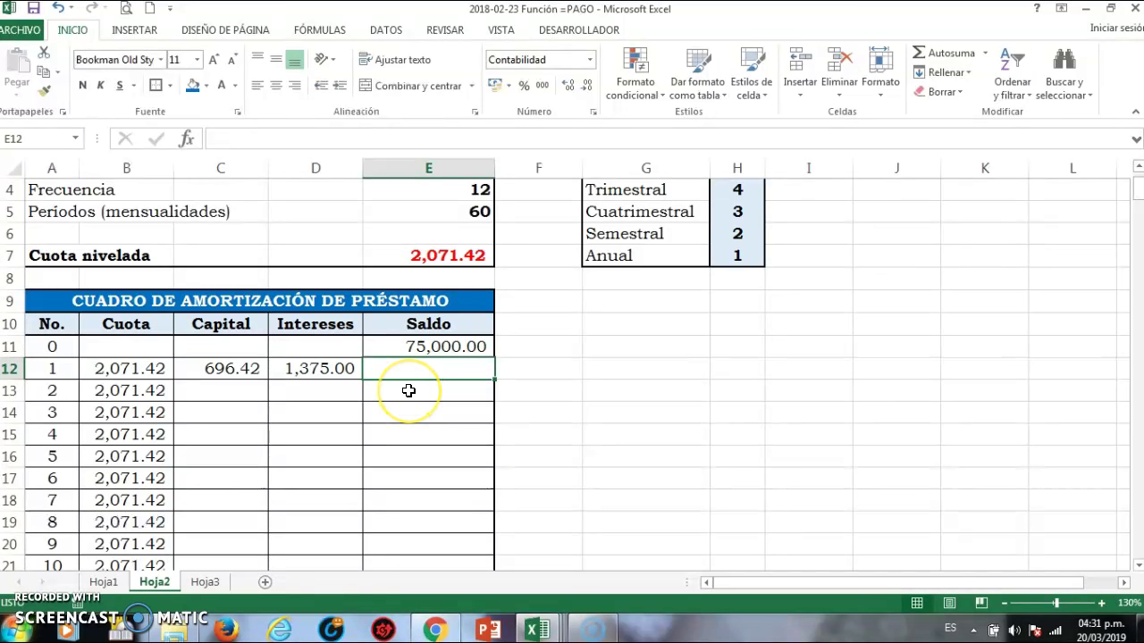
pyautogui.write('=')
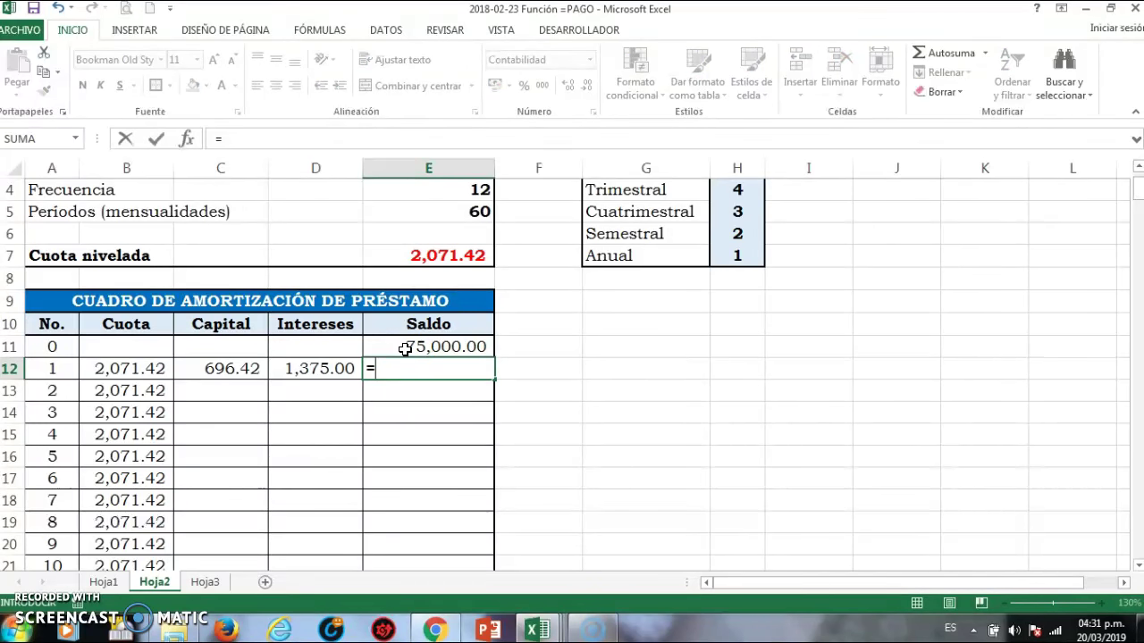
pyautogui.click(405, 349)
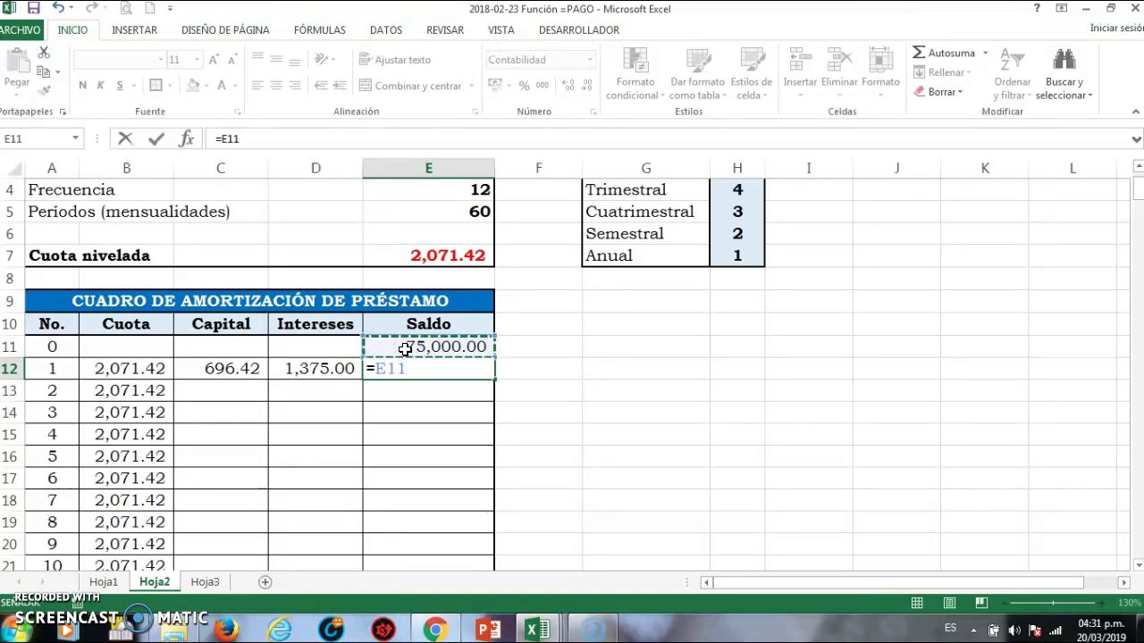
pyautogui.write('-')
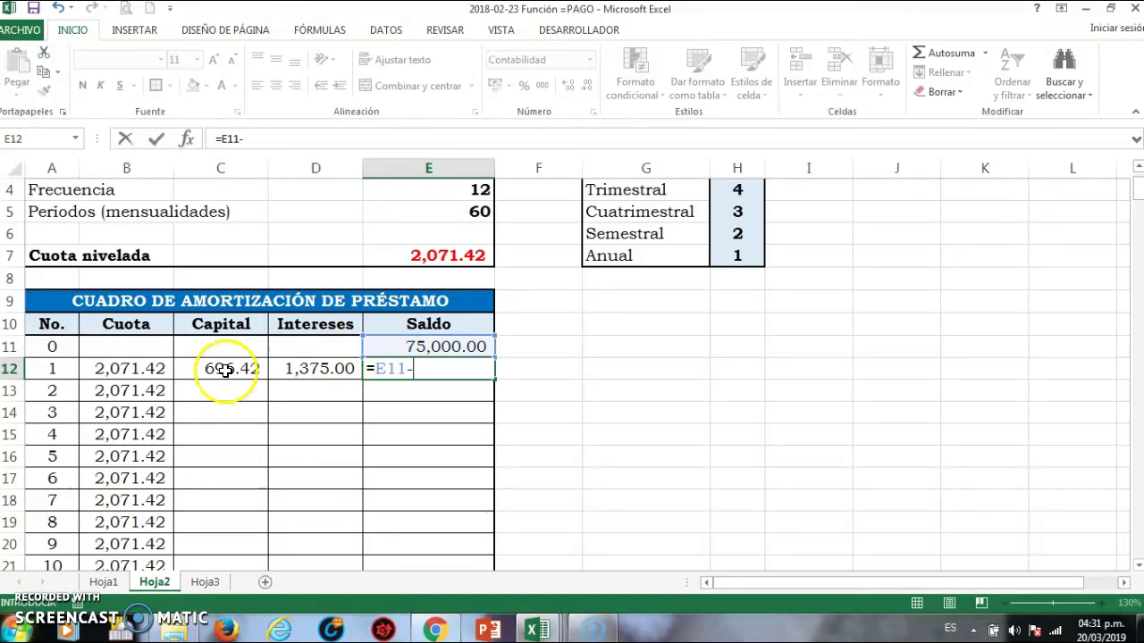
pyautogui.click(225, 370)
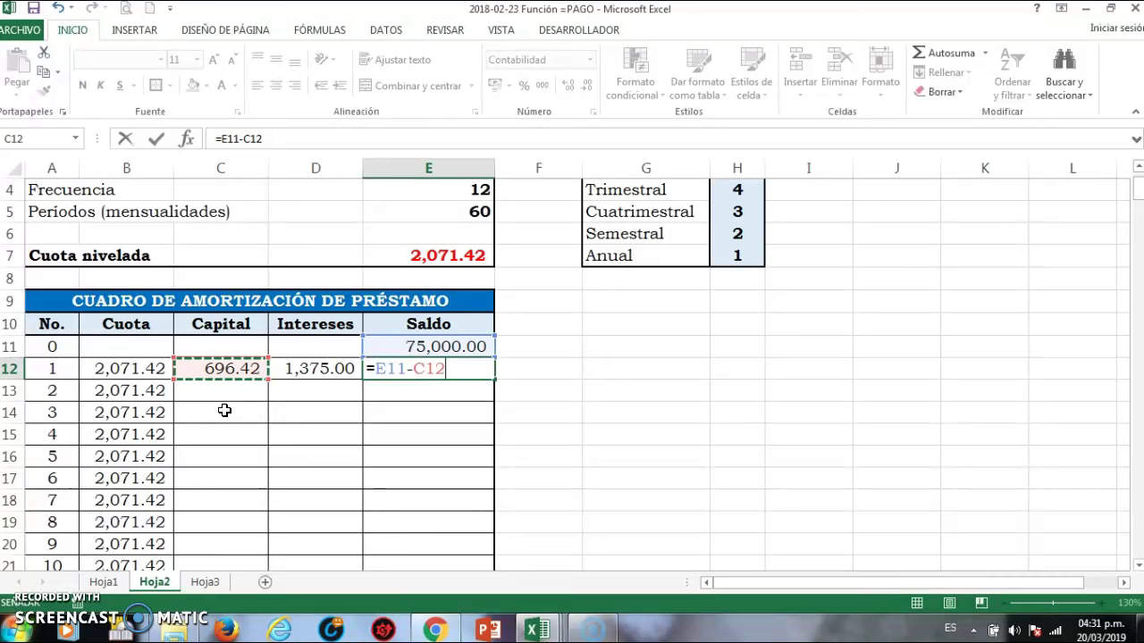
pyautogui.press('Return')
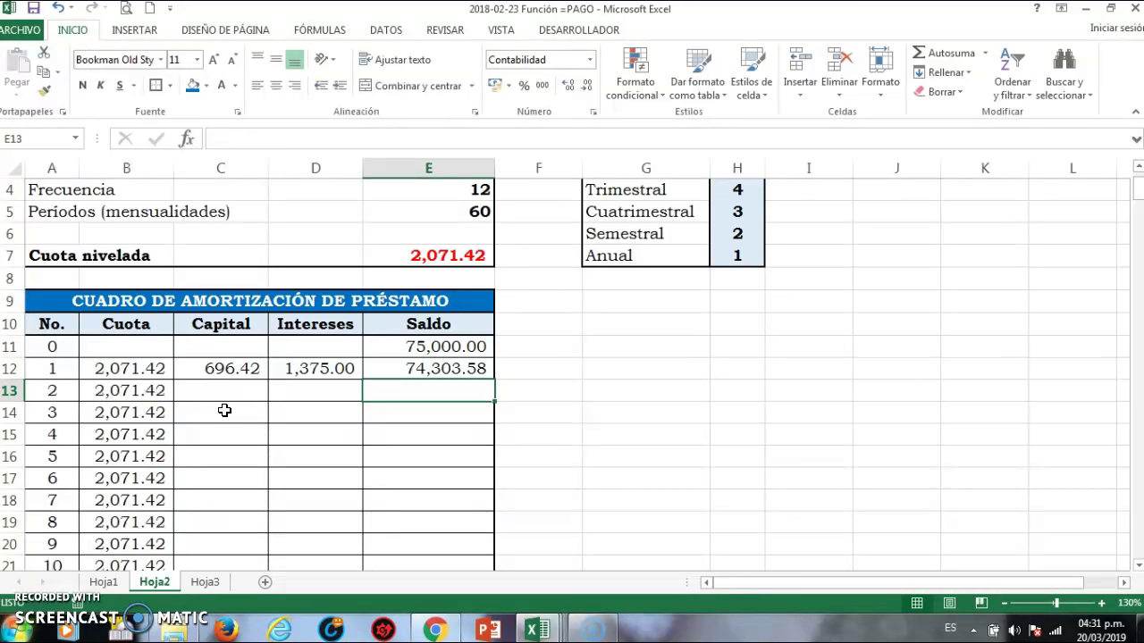
# Step: Inspect period 1's Capital and Intereses formulas and start editing D12
pyautogui.click(227, 389)
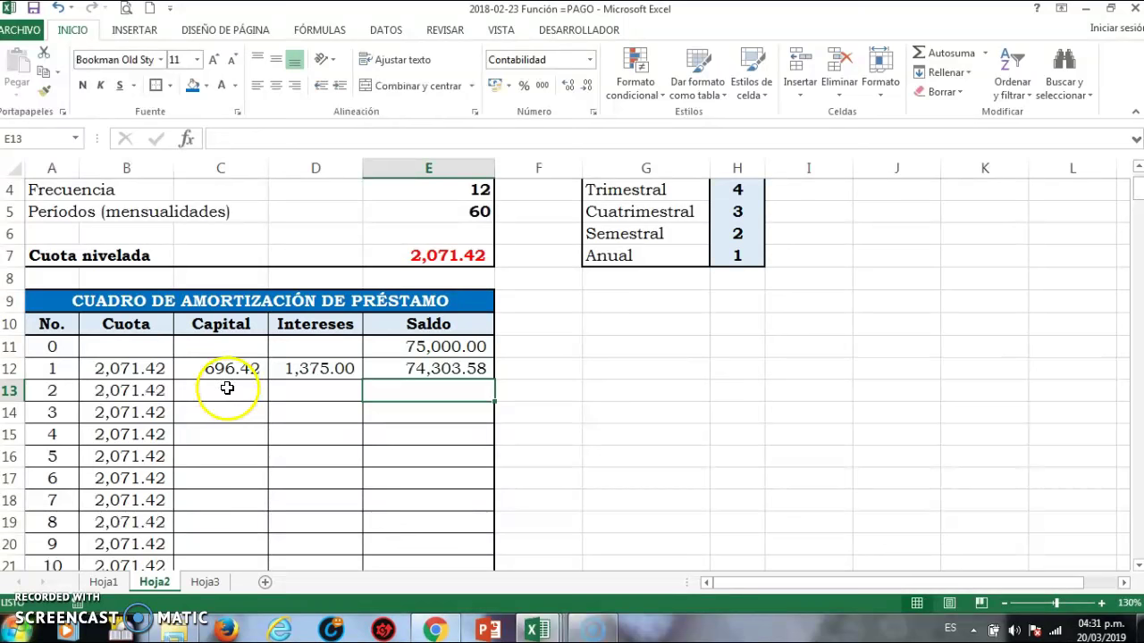
pyautogui.moveTo(224, 370); pyautogui.dragTo(486, 375)
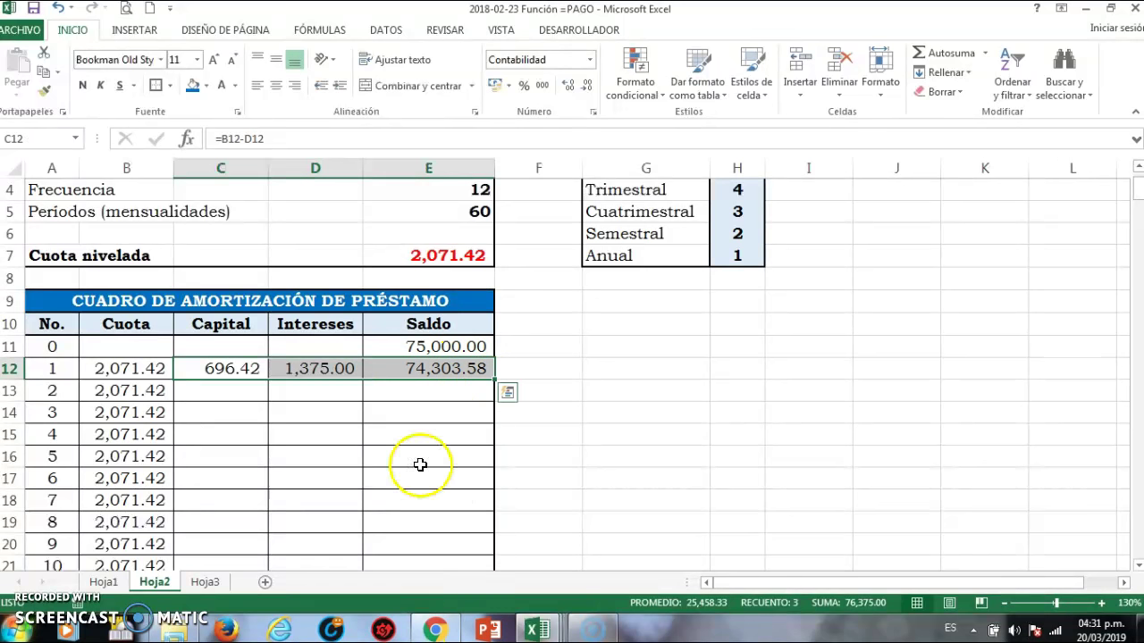
pyautogui.click(325, 369)
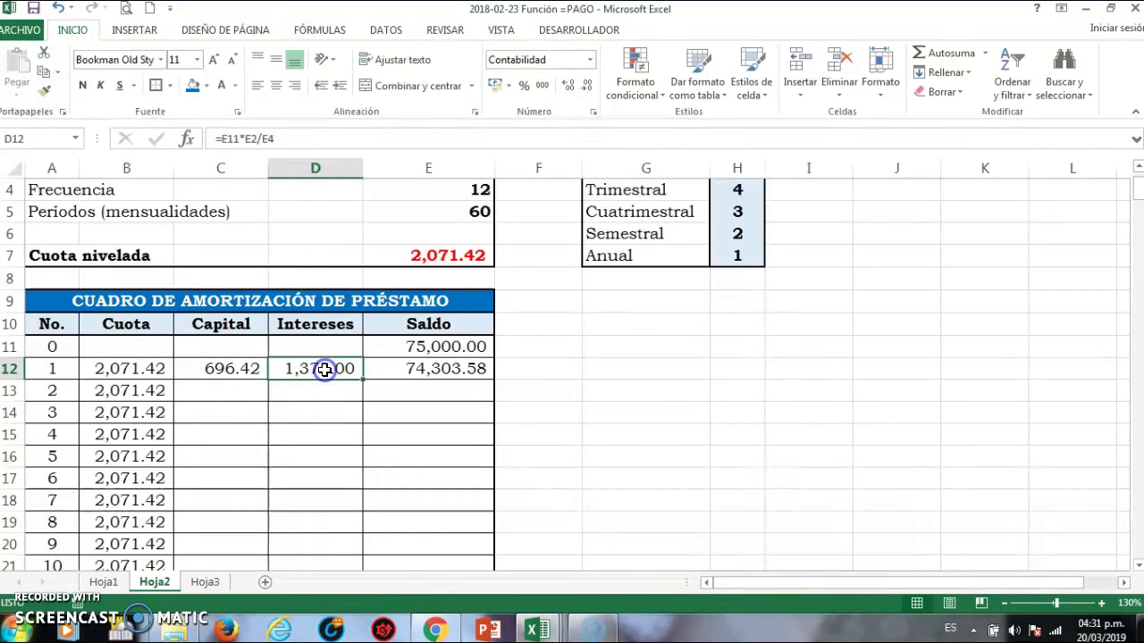
pyautogui.click(248, 367)
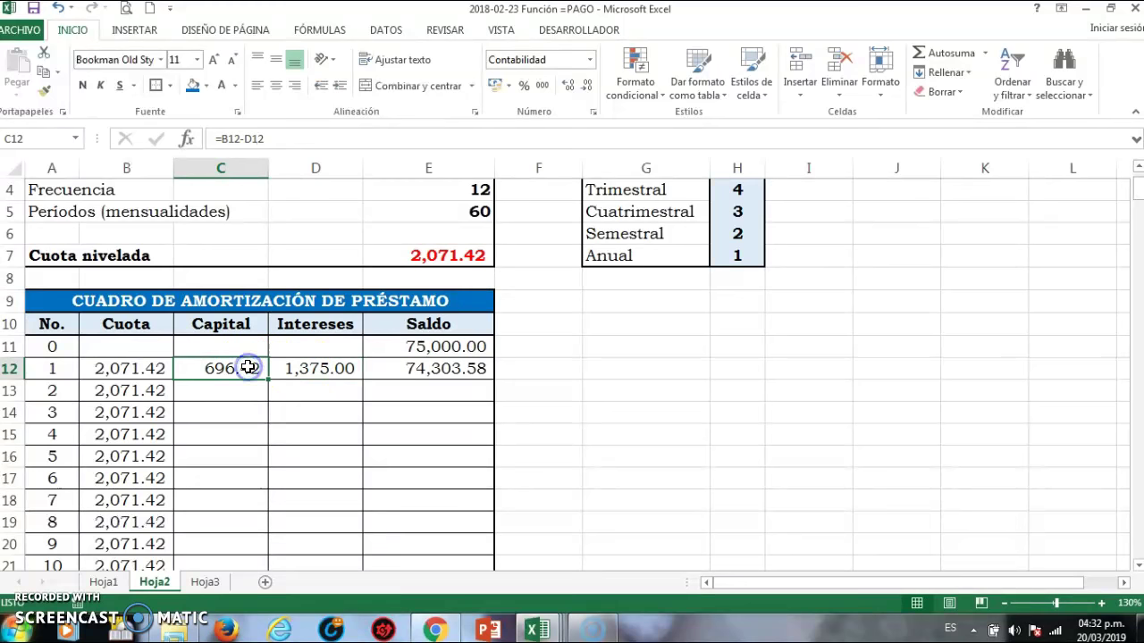
pyautogui.doubleClick(306, 373)
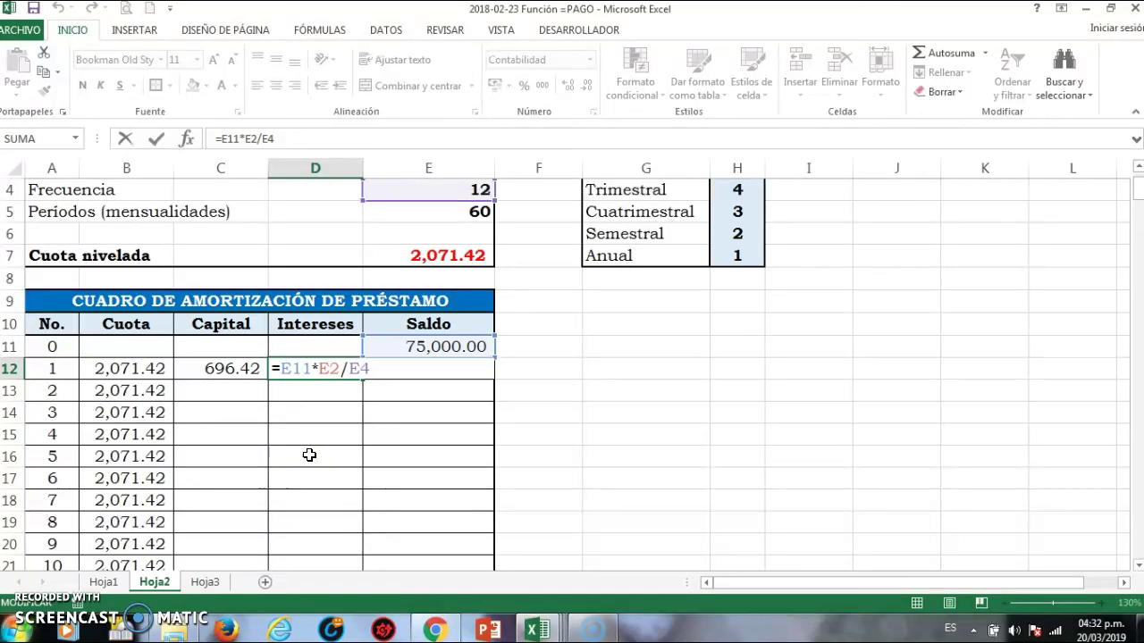
# Step: Make the rate and frequency references absolute so D12 reads =E11*$E$2/$E$4
pyautogui.scroll(1, 308, 455)
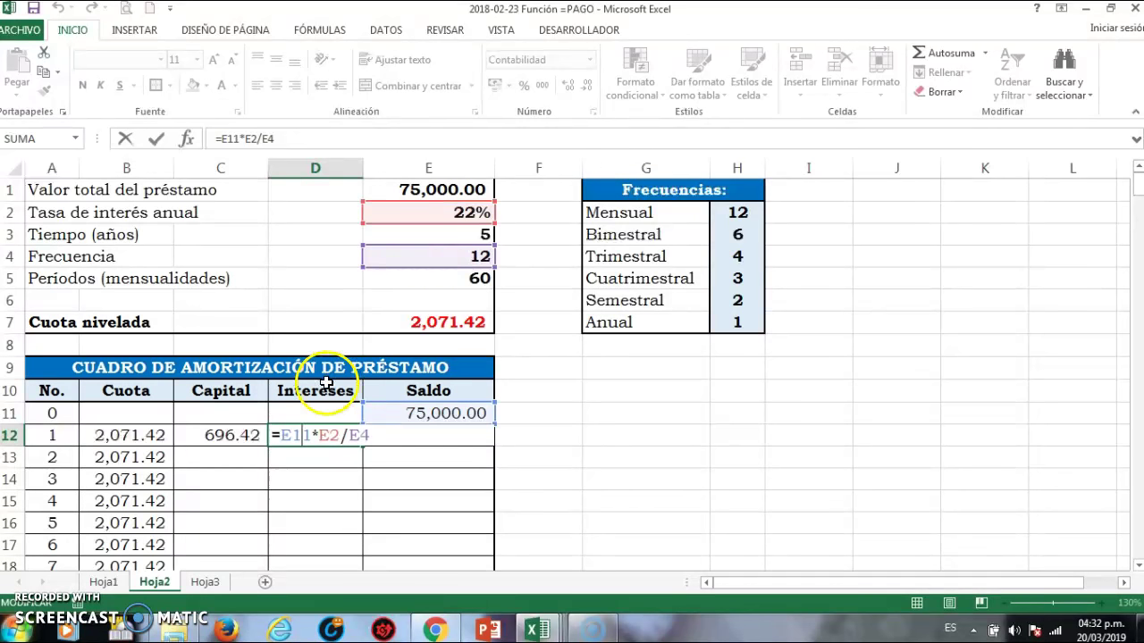
pyautogui.click(319, 435)
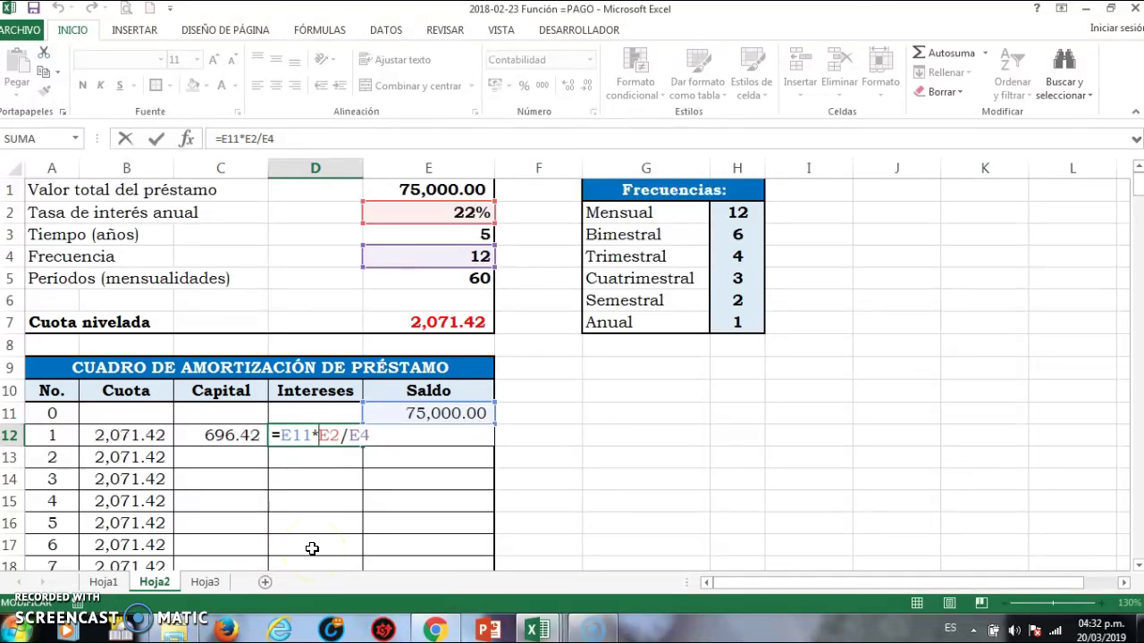
pyautogui.press('F4')
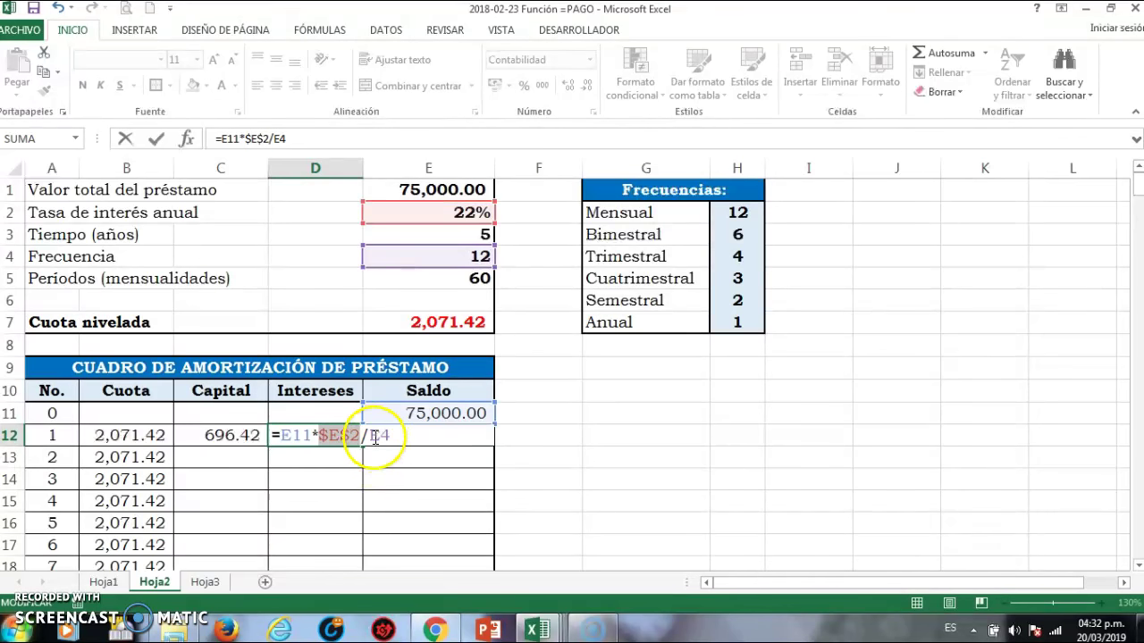
pyautogui.click(372, 436)
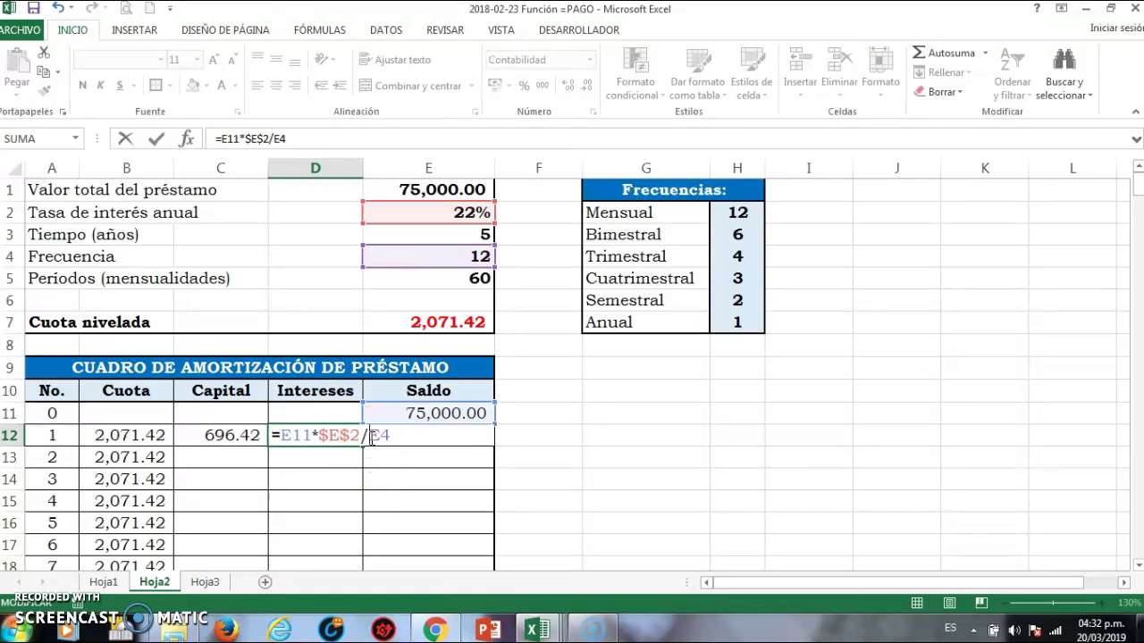
pyautogui.press('F4')
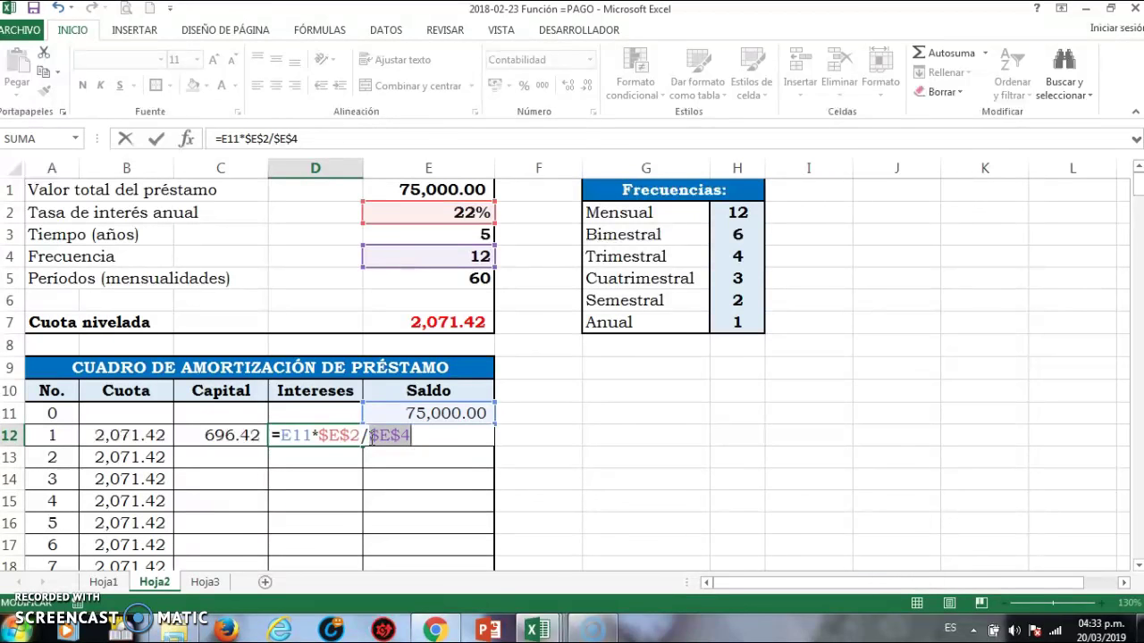
pyautogui.press('Return')
pyautogui.scroll(-1, 369, 437)
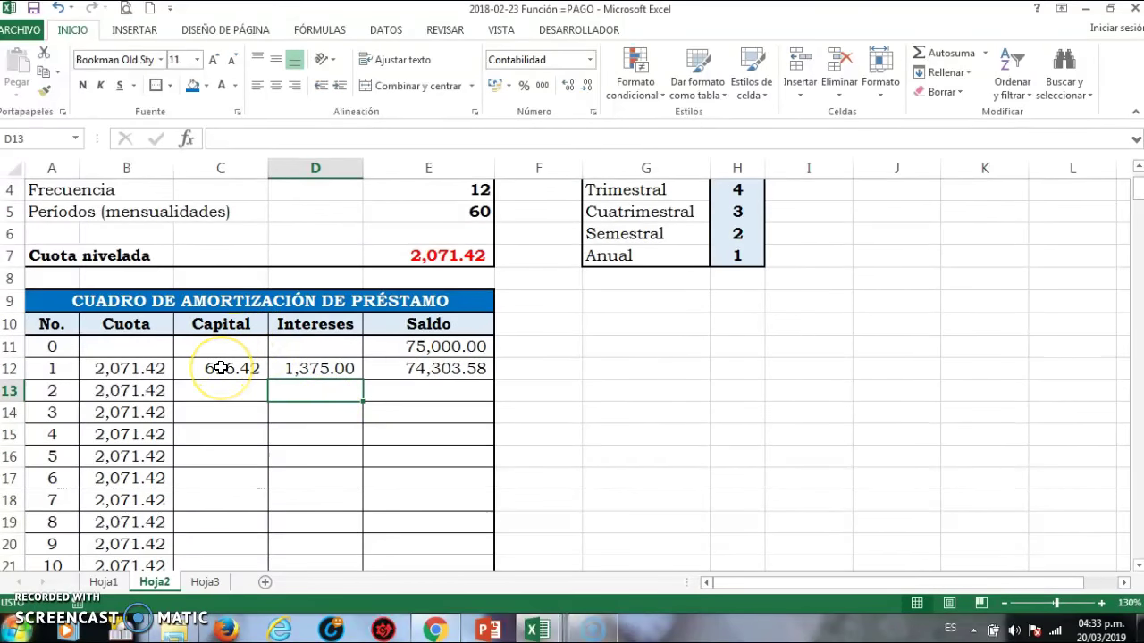
# Step: Fill C12:E12 down the table and check that period 60's Saldo reaches 0.00
pyautogui.moveTo(221, 368); pyautogui.dragTo(373, 370)
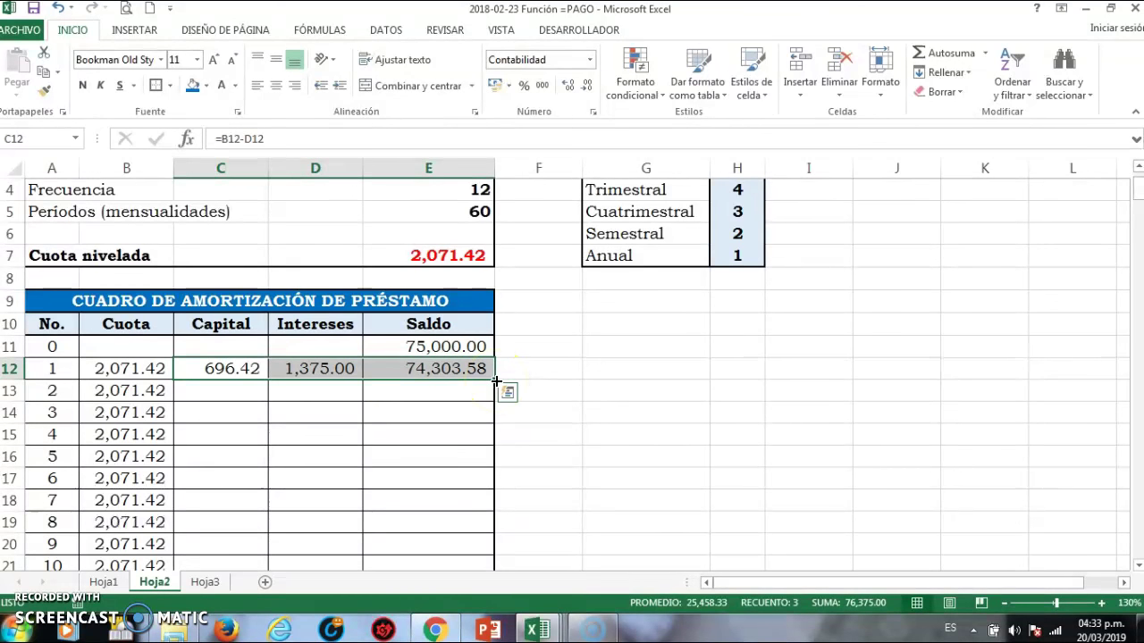
pyautogui.doubleClick(496, 381)
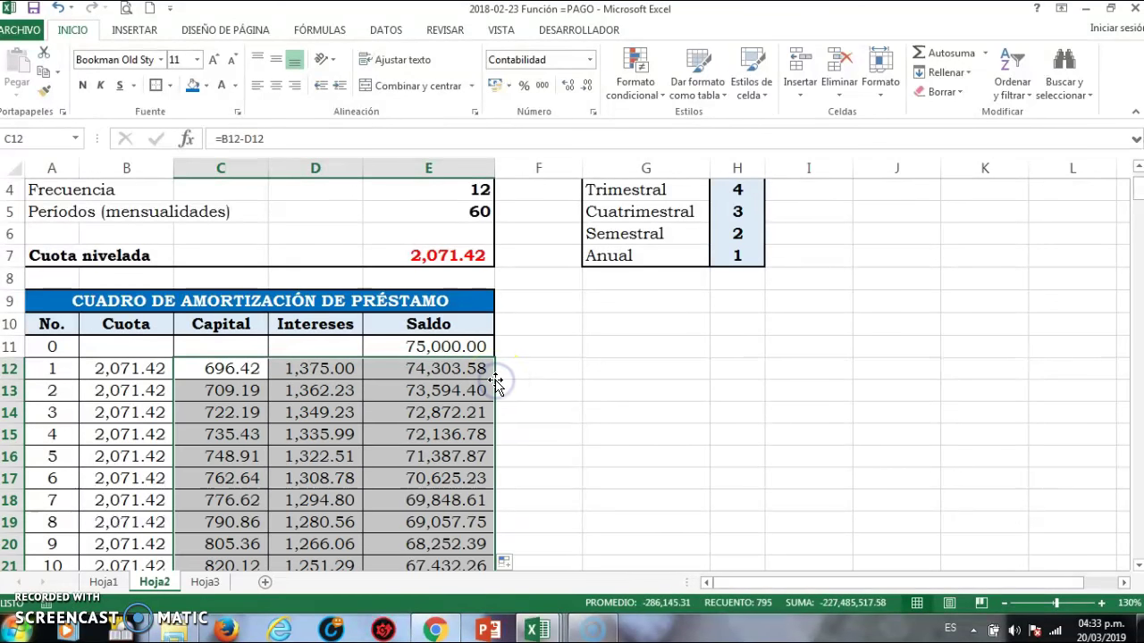
pyautogui.scroll(-1, 495, 384)
pyautogui.scroll(-2, 496, 384)
pyautogui.scroll(-2, 496, 384)
pyautogui.scroll(-1, 496, 385)
pyautogui.scroll(-2, 496, 384)
pyautogui.scroll(-2, 496, 385)
pyautogui.scroll(-1, 496, 385)
pyautogui.scroll(-2, 496, 384)
pyautogui.scroll(-1, 495, 384)
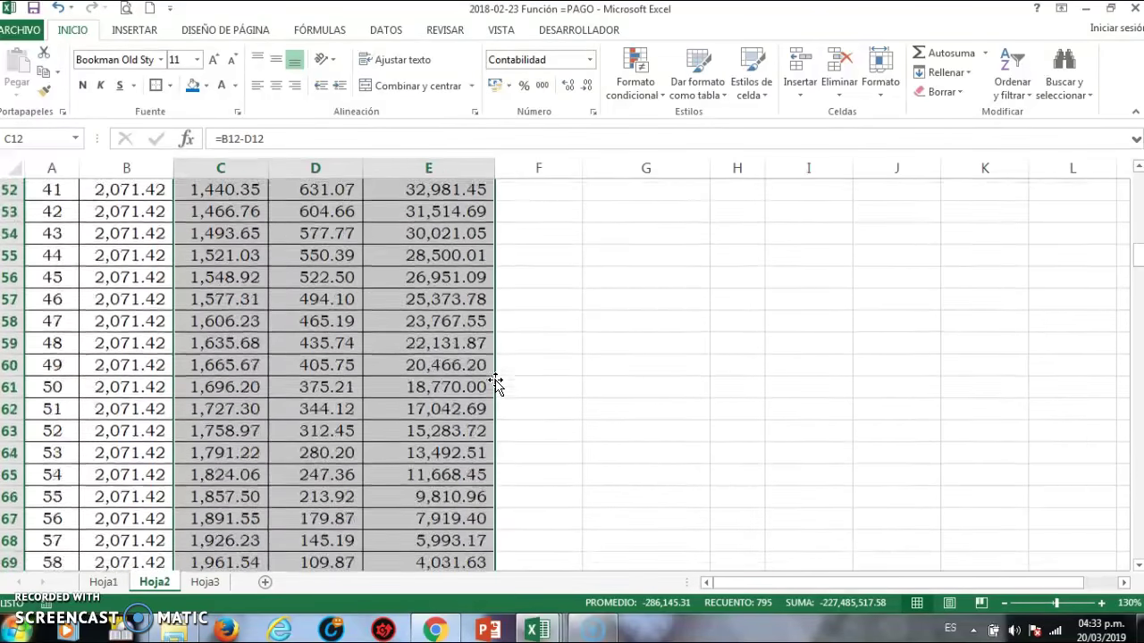
pyautogui.scroll(-3, 496, 384)
pyautogui.scroll(-1, 496, 384)
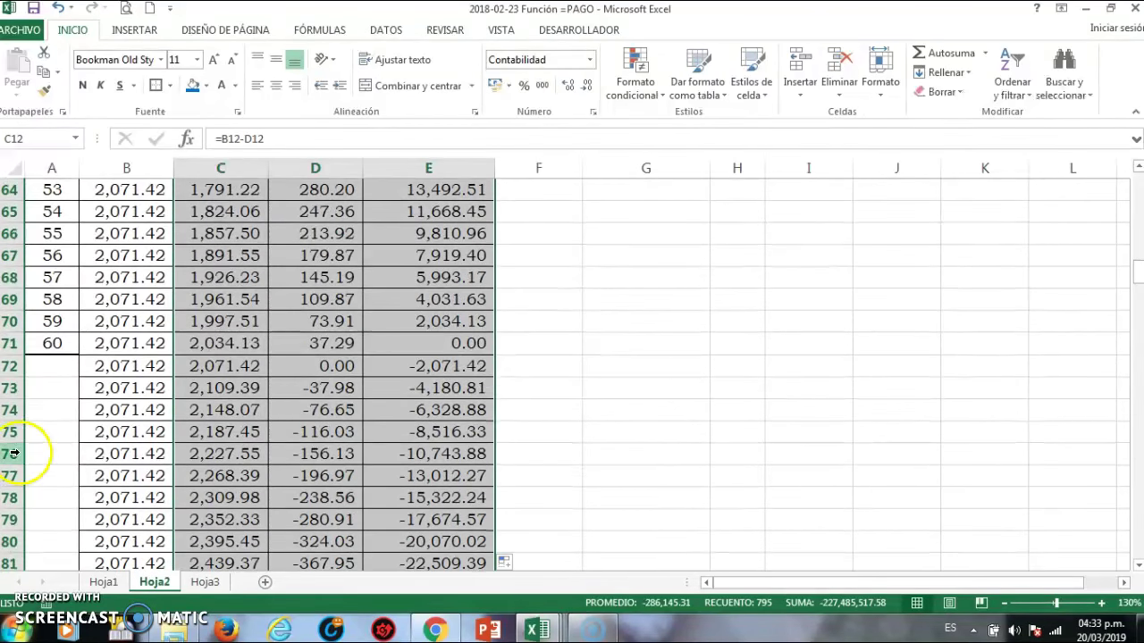
pyautogui.click(13, 343)
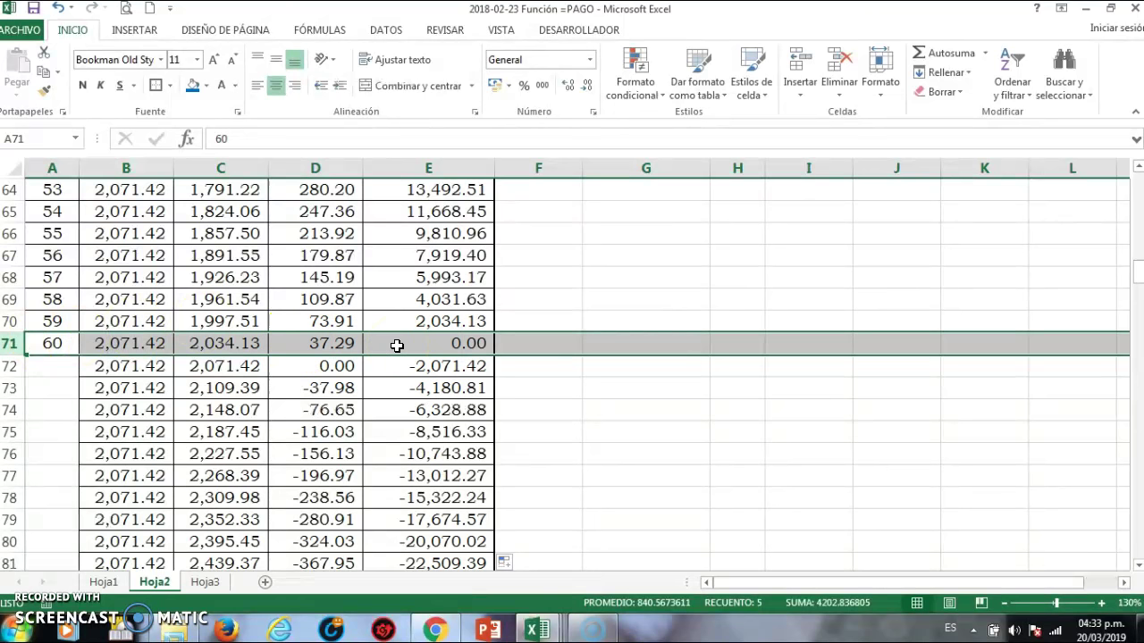
pyautogui.click(397, 345)
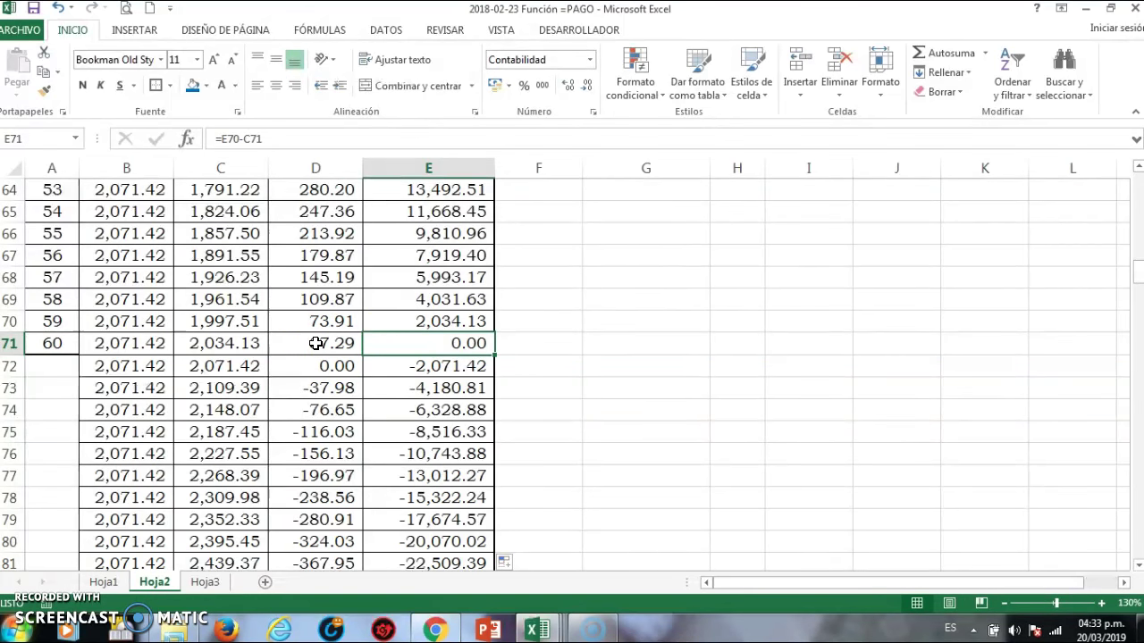
pyautogui.scroll(1, 311, 307)
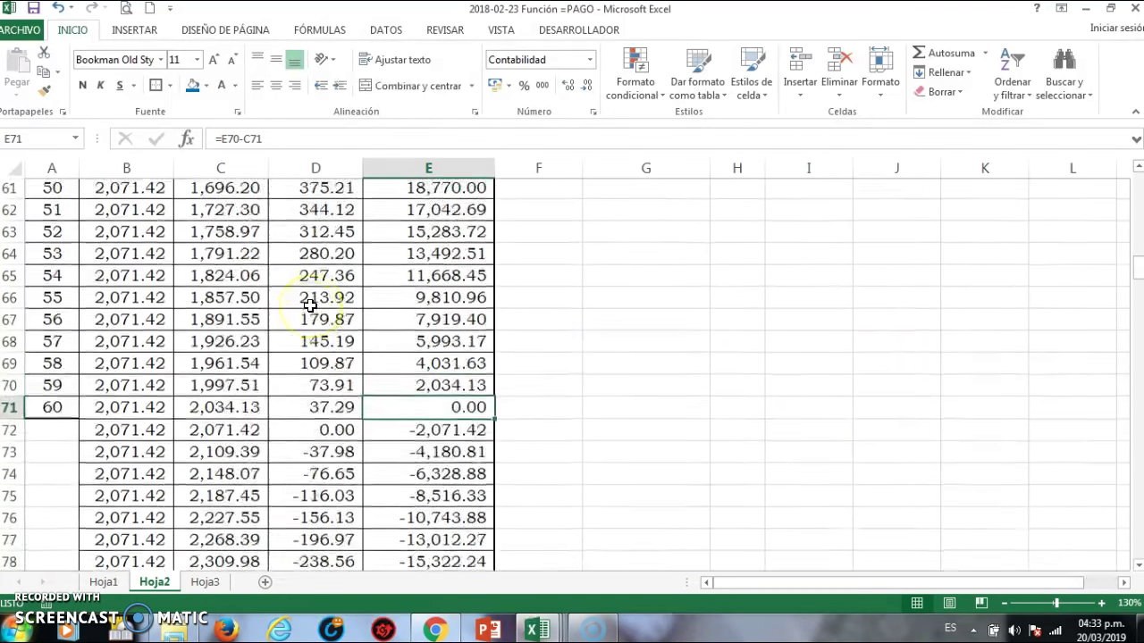
pyautogui.scroll(1, 310, 306)
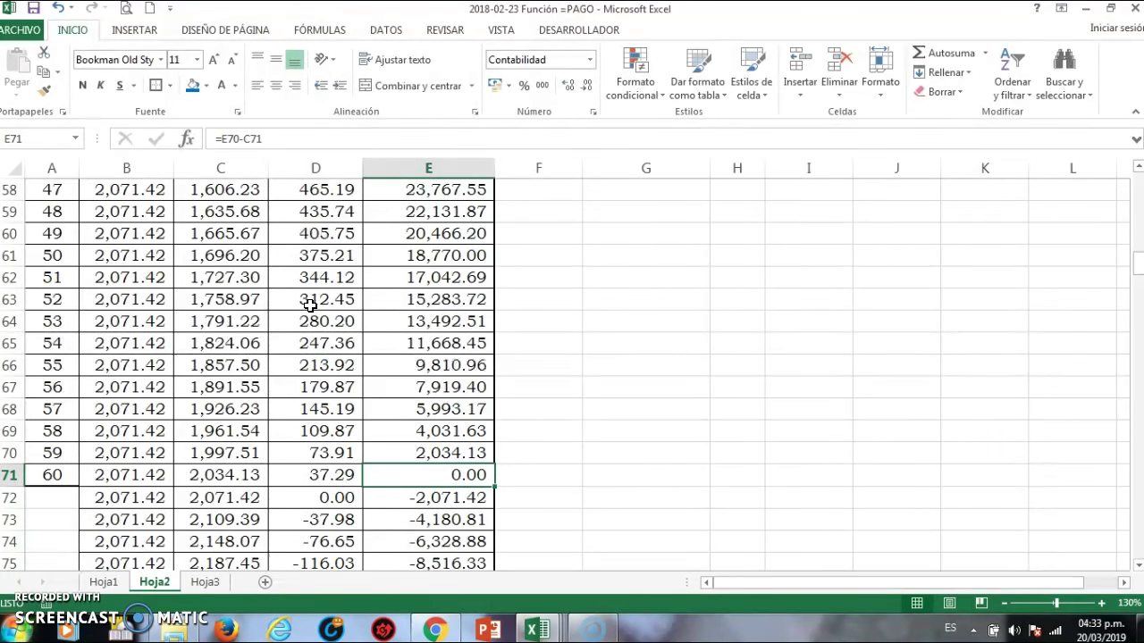
pyautogui.scroll(-1, 310, 306)
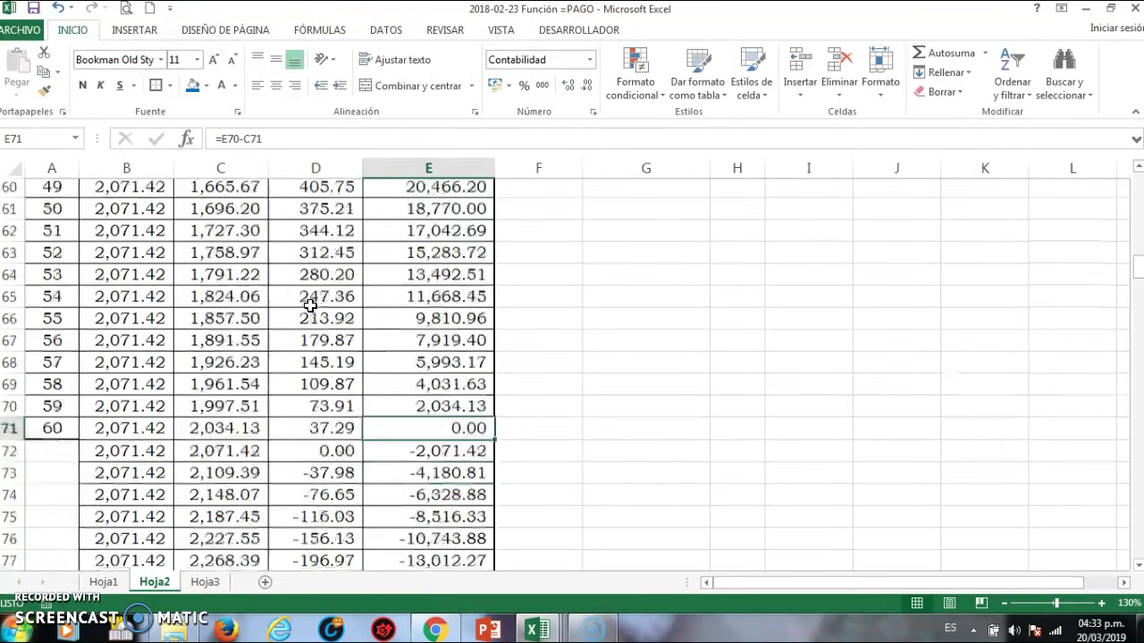
pyautogui.scroll(-1, 310, 305)
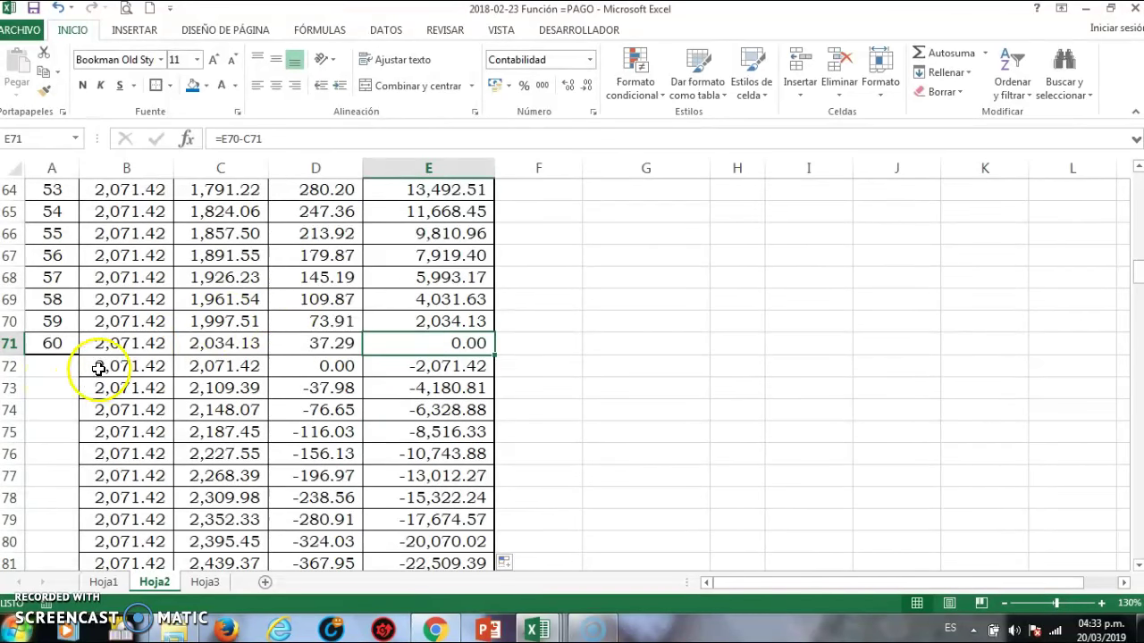
# Step: Select B72:E83, the surplus rows past period 60 with negative balances
pyautogui.moveTo(97, 368); pyautogui.dragTo(233, 507)
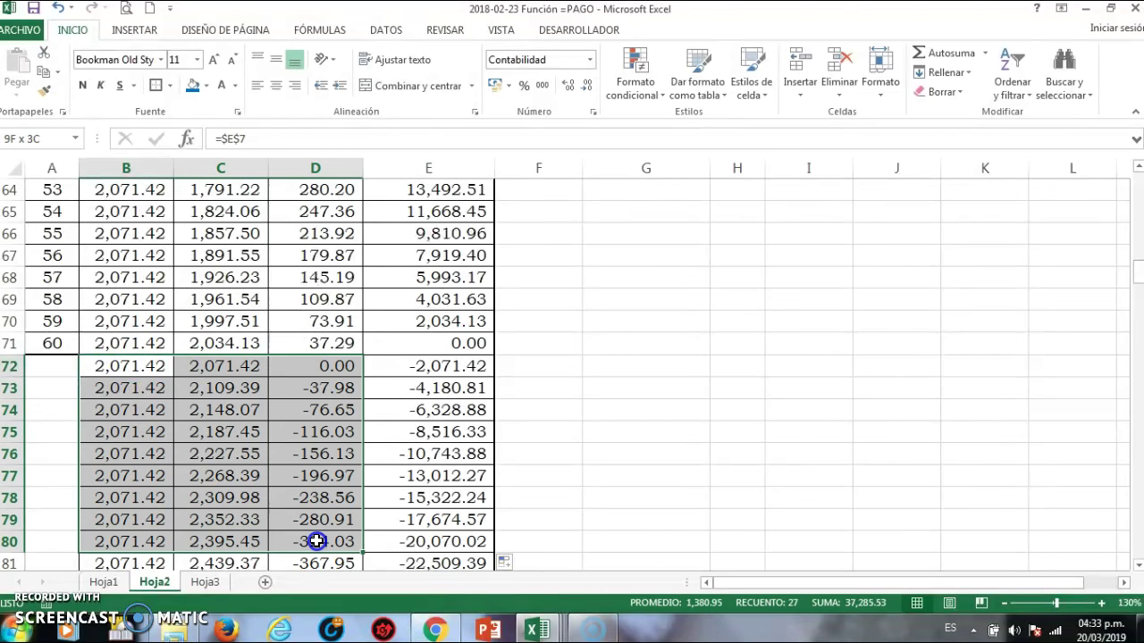
pyautogui.moveTo(233, 507); pyautogui.dragTo(386, 581)
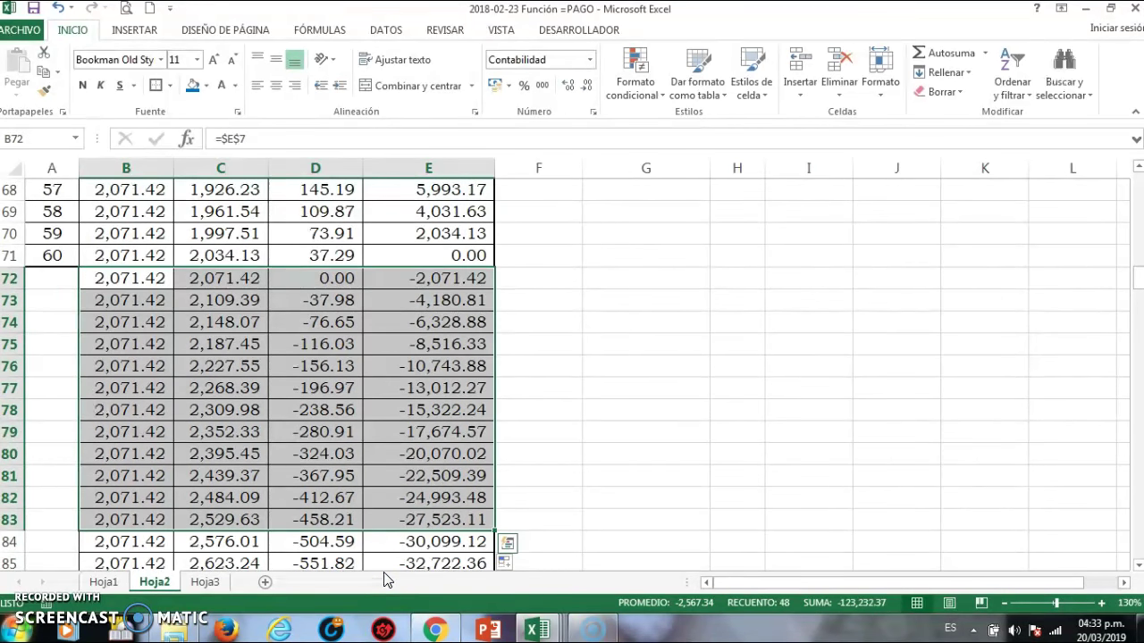